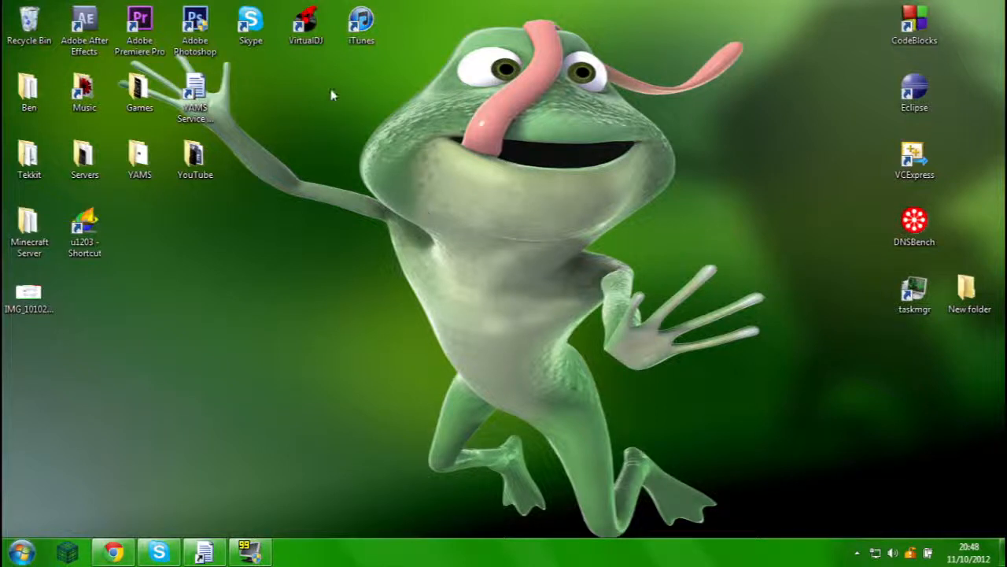
{"action": "left_click_drag", "start_coordinate": [331, 94], "coordinate": [701, 348]}
{"action": "left_click_drag", "start_coordinate": [791, 527], "coordinate": [293, 96]}
- Open a Command Prompt window and place it in the middle of the desktop
{"action": "left_click", "coordinate": [21, 553]}
{"action": "left_click", "coordinate": [86, 265]}
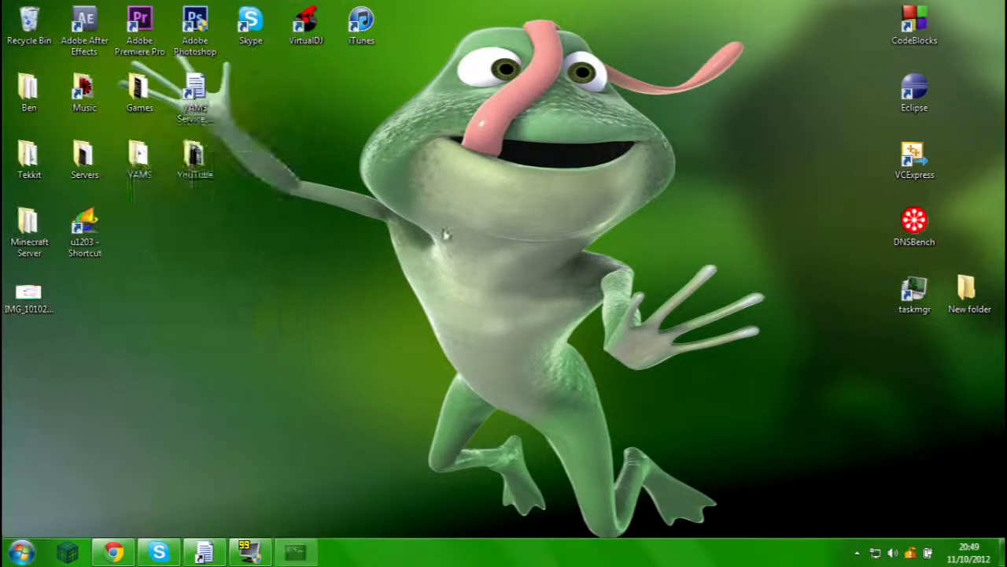
{"action": "left_click_drag", "start_coordinate": [355, 126], "coordinate": [523, 131]}
{"action": "left_click", "coordinate": [21, 552]}
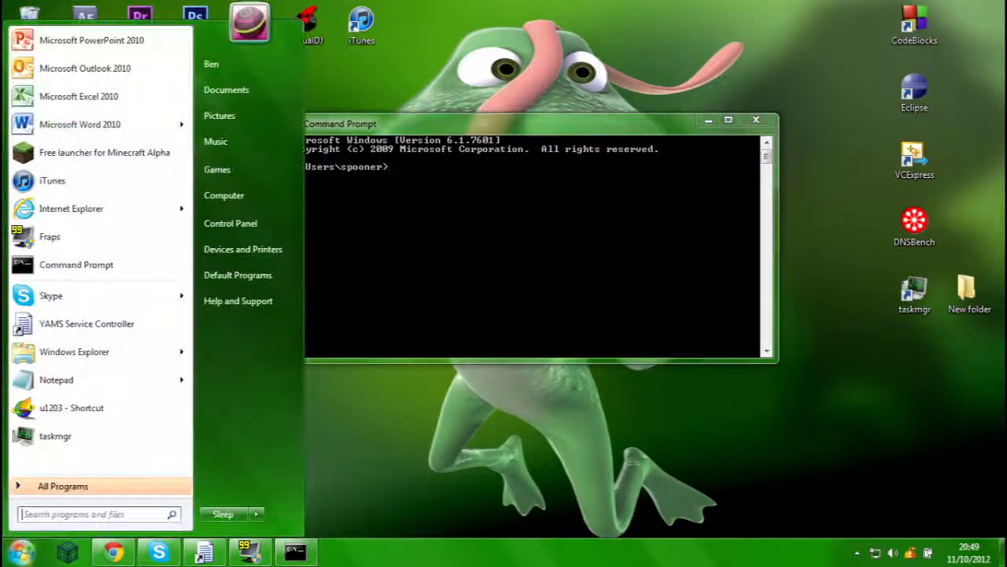
{"action": "type", "text": "cmd"}
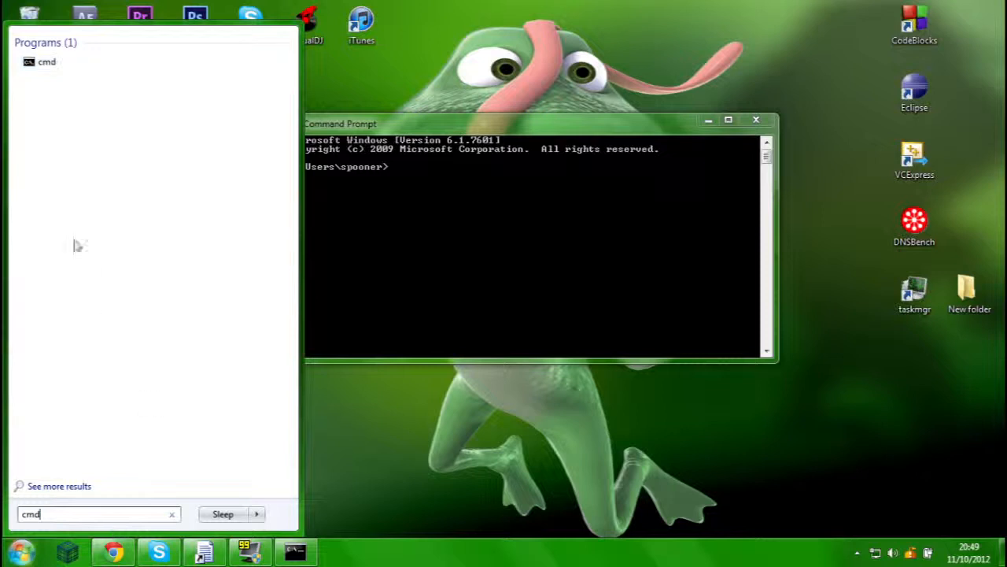
{"action": "left_click", "coordinate": [650, 246]}
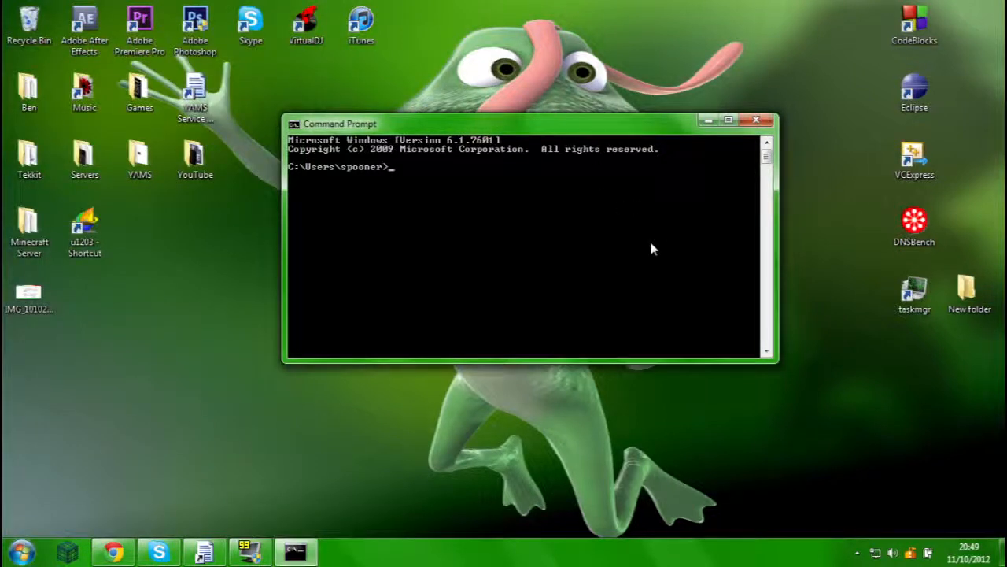
- Run ipconfig to look up the default gateway and IPv4 address, and close the Command Prompt
{"action": "type", "text": "ipconfig"}
{"action": "key", "text": "Return"}
{"action": "scroll", "coordinate": [554, 258], "scroll_direction": "up", "scroll_amount": 4}
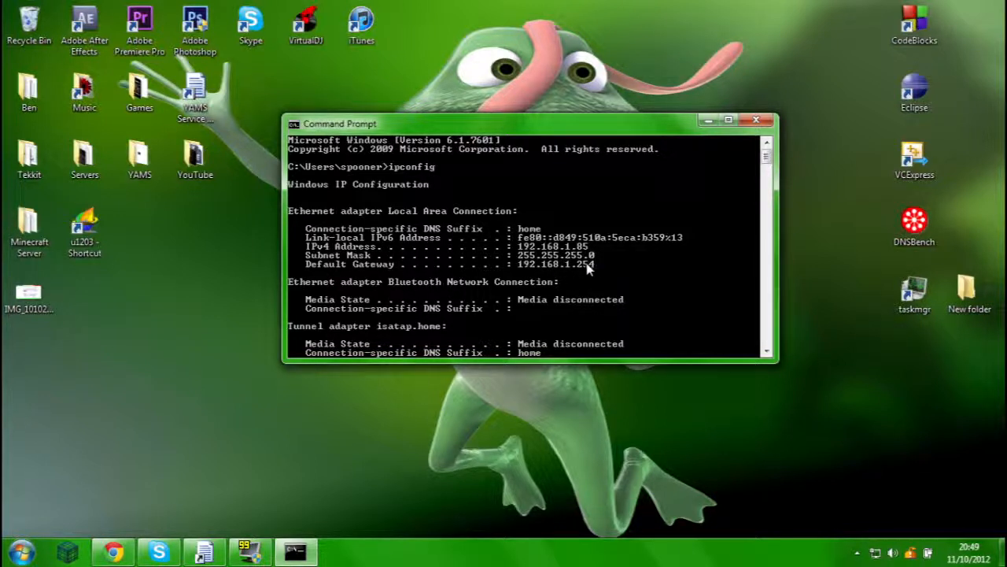
{"action": "left_click", "coordinate": [756, 119]}
- Switch to Chrome and open the router's management page at 192.168.1.254
{"action": "left_click", "coordinate": [114, 550]}
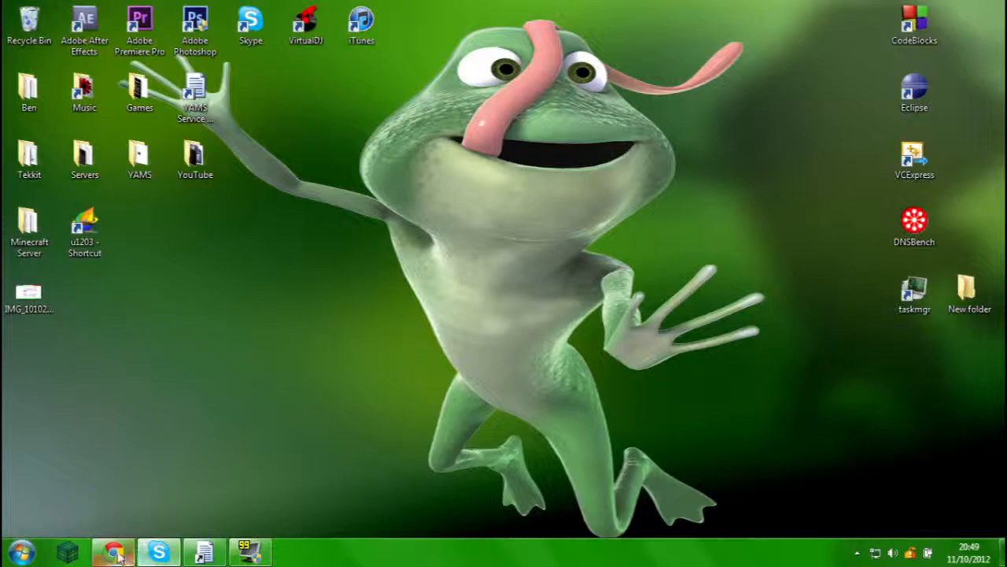
{"action": "left_click", "coordinate": [209, 32]}
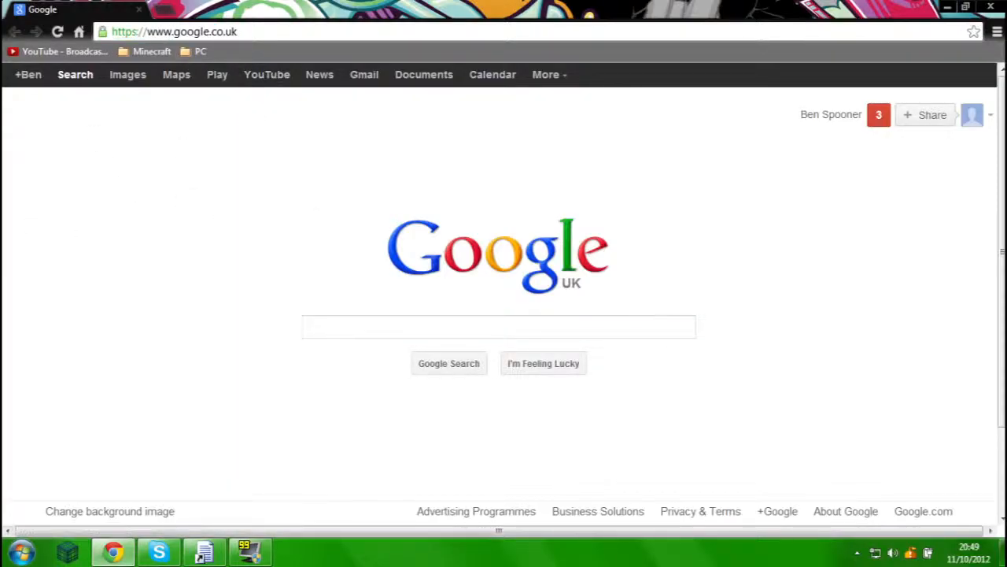
{"action": "key", "text": "BackSpace"}
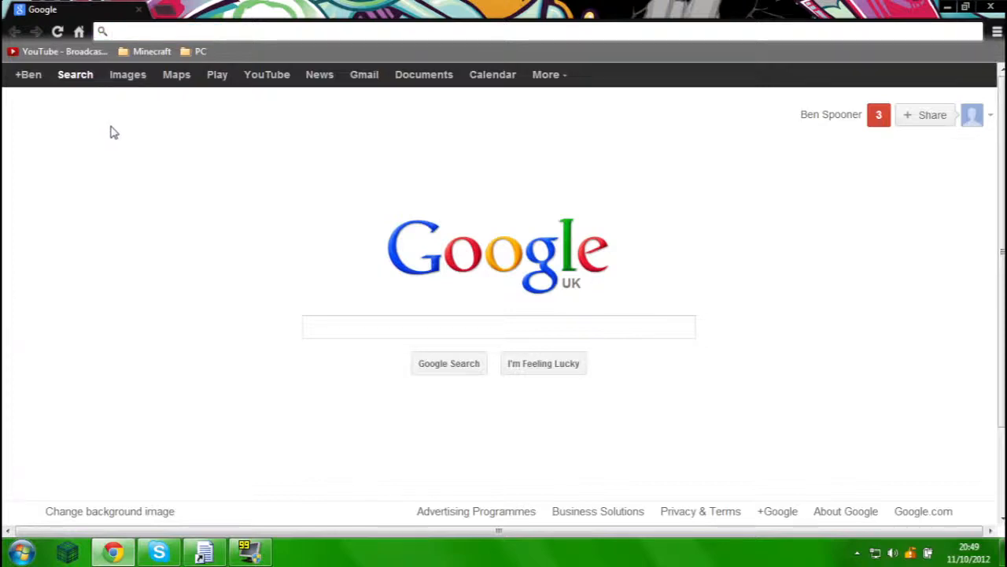
{"action": "type", "text": "192.168.1.254"}
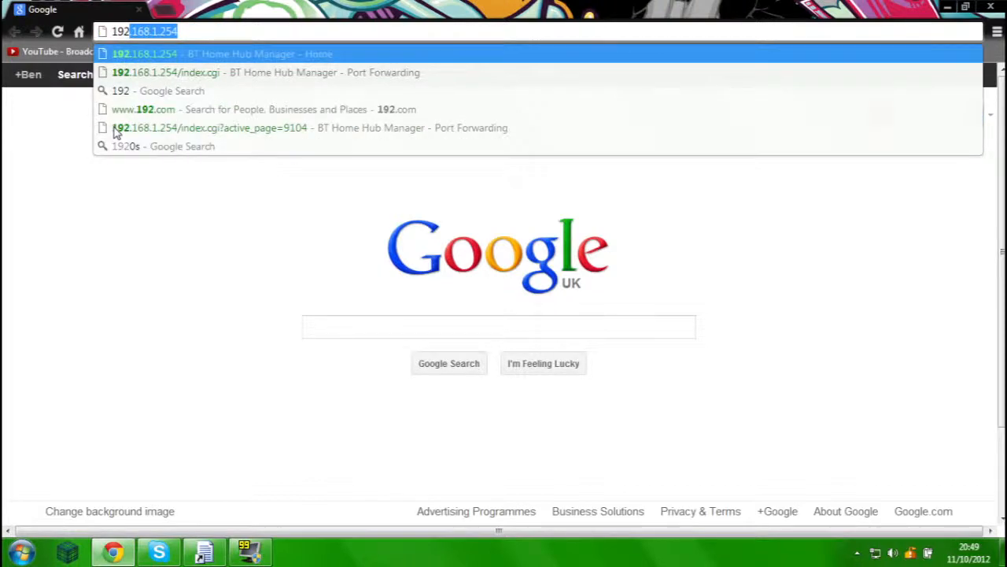
{"action": "key", "text": "Return"}
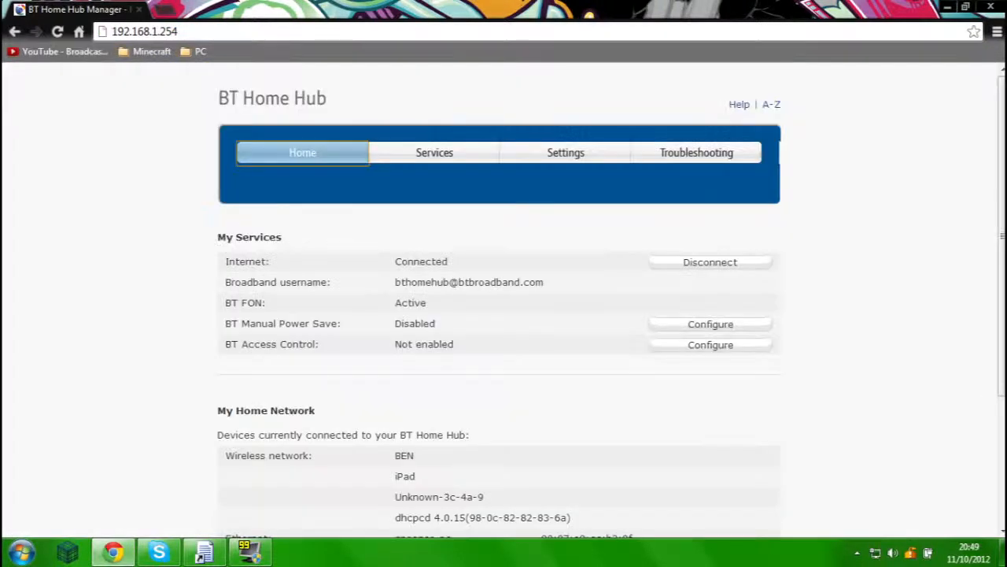
{"action": "left_click", "coordinate": [250, 34]}
{"action": "left_click", "coordinate": [250, 33]}
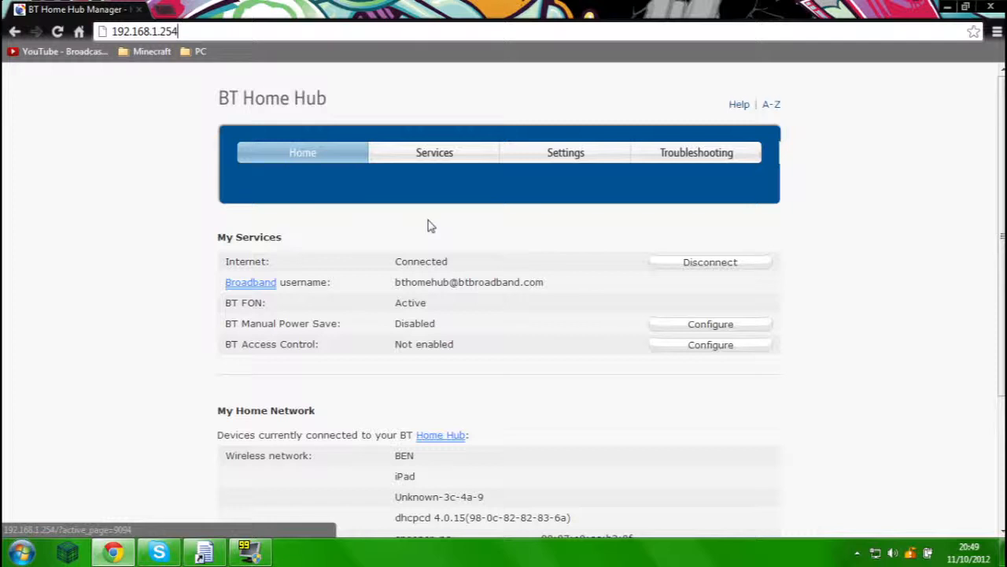
- Open the hub's Settings and log in by entering the admin password
{"action": "left_click", "coordinate": [590, 160]}
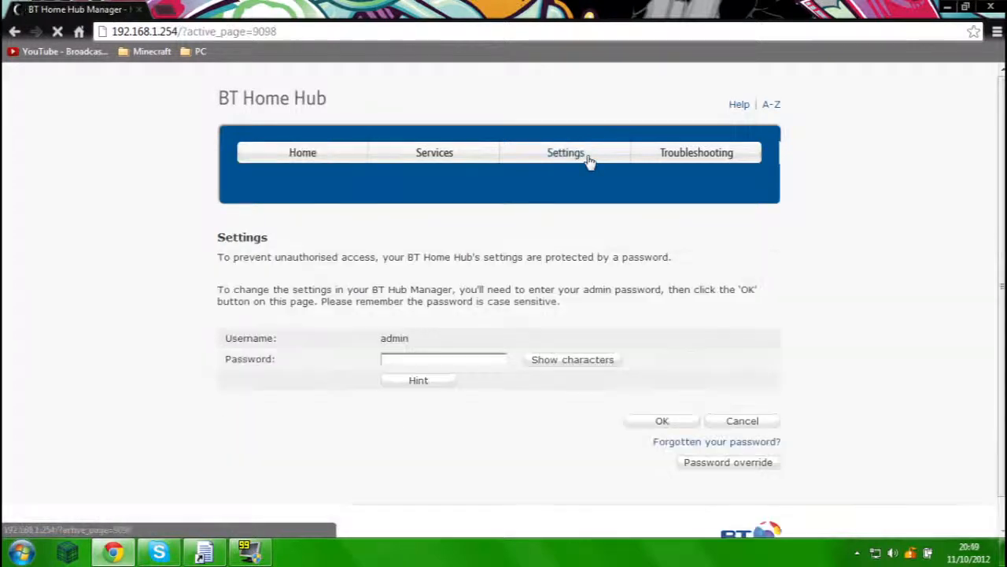
{"action": "left_click", "coordinate": [421, 361]}
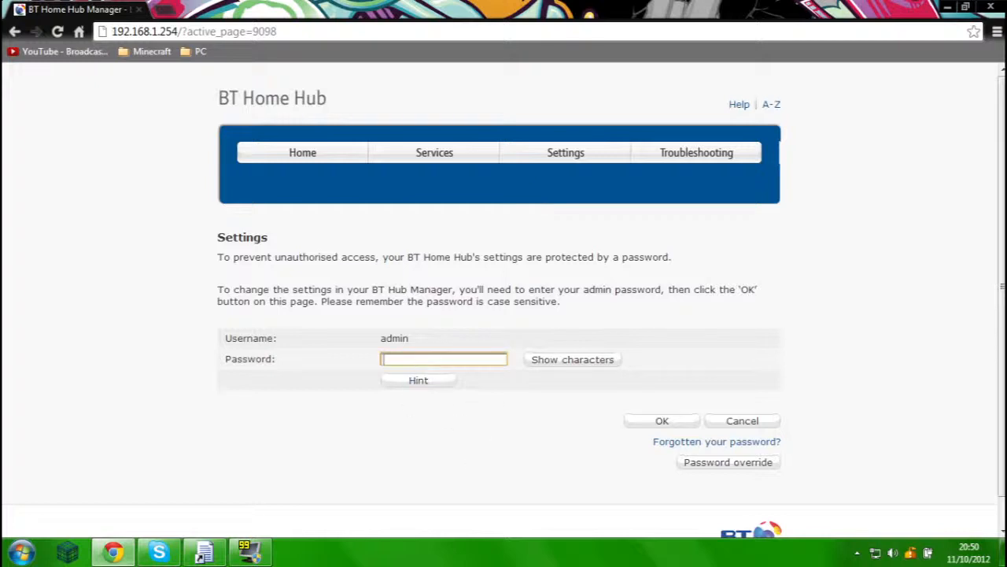
{"action": "type", "text": "•"}
{"action": "key", "text": "Caps_Lock"}
{"action": "type", "text": "•••••••"}
{"action": "key", "text": "Return"}
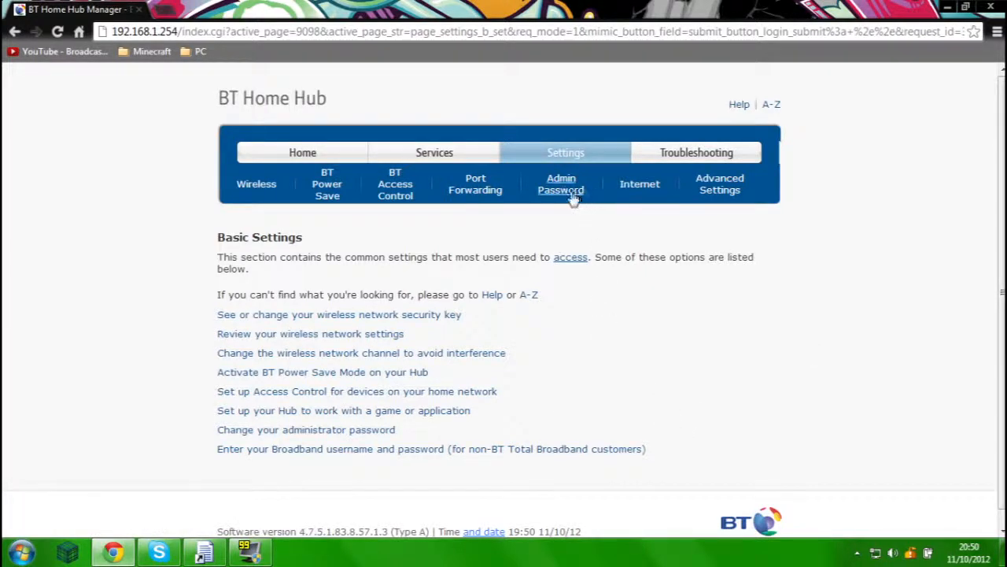
- Continue to the hub's Advanced Settings and open the Port Forwarding configuration
{"action": "left_click", "coordinate": [716, 190]}
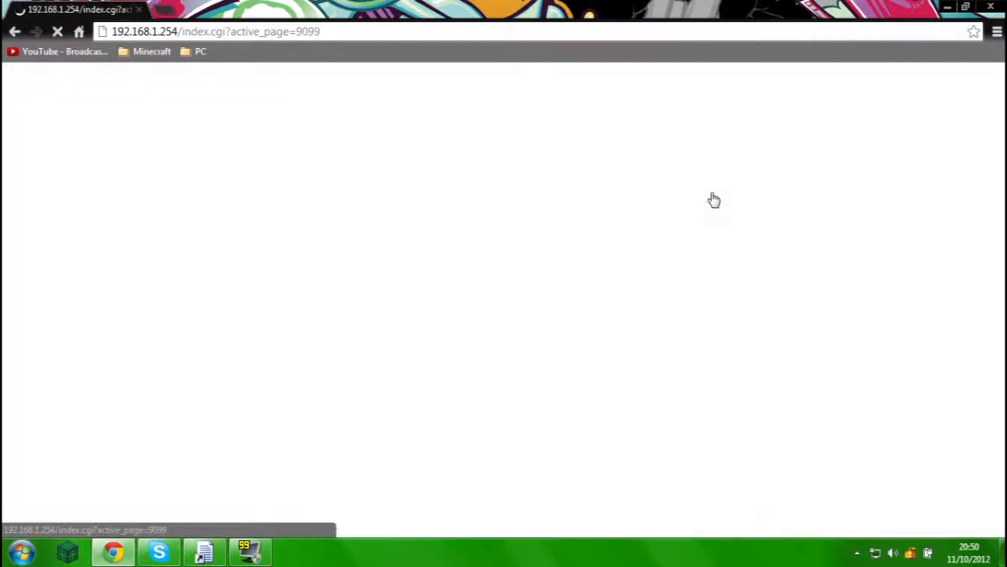
{"action": "left_click", "coordinate": [382, 339]}
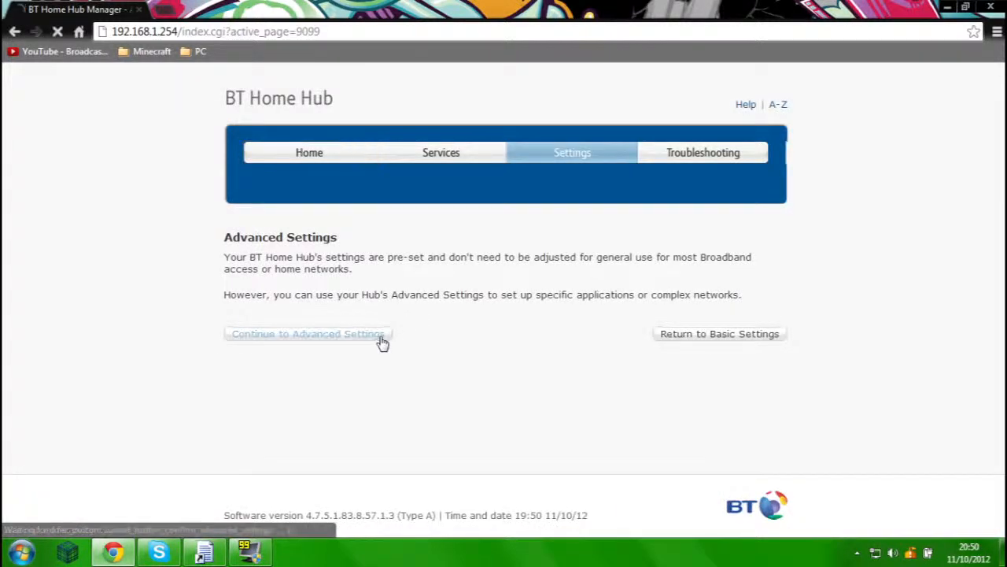
{"action": "left_click", "coordinate": [551, 192]}
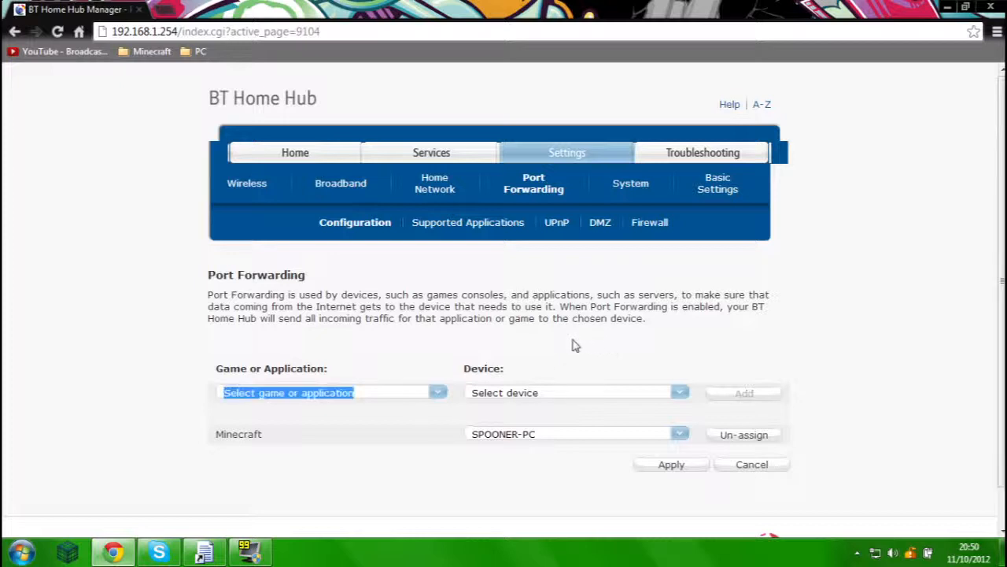
- Delete the user-defined MC SERVER entry from the Supported Applications list and confirm the deletion
{"action": "scroll", "coordinate": [550, 315], "scroll_direction": "down", "scroll_amount": 1}
{"action": "left_click", "coordinate": [458, 183]}
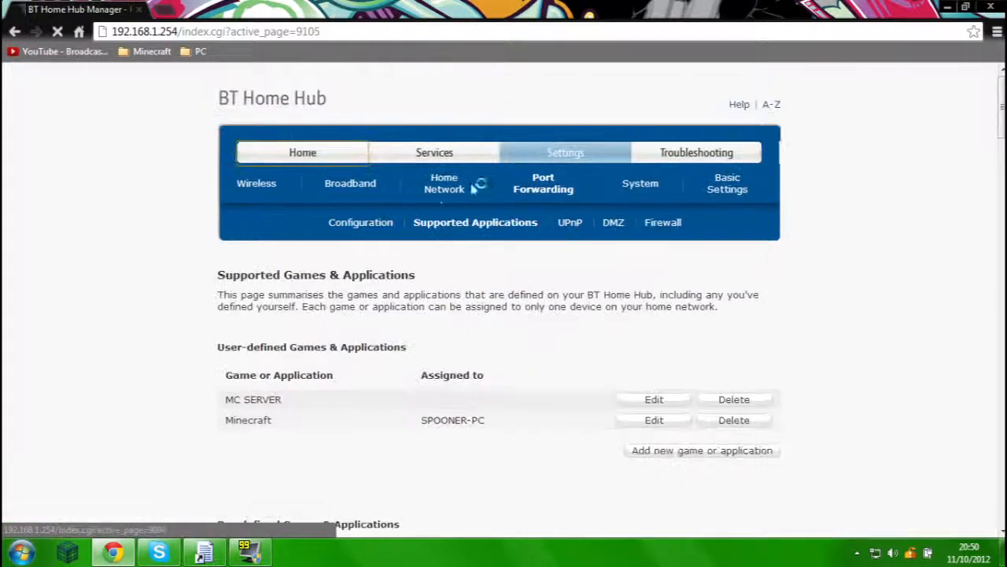
{"action": "scroll", "coordinate": [574, 288], "scroll_direction": "down", "scroll_amount": 1}
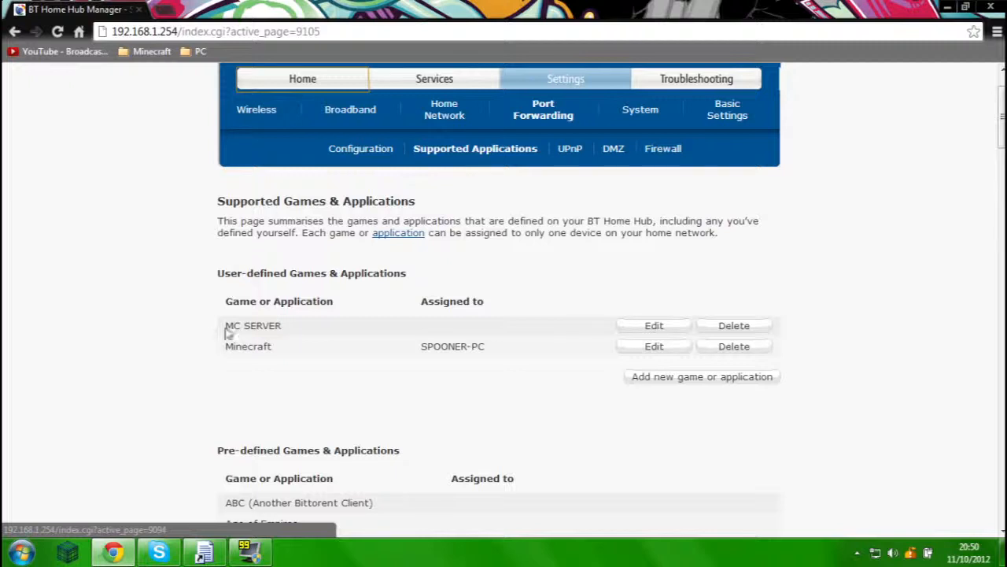
{"action": "left_click", "coordinate": [733, 326]}
{"action": "left_click", "coordinate": [549, 381]}
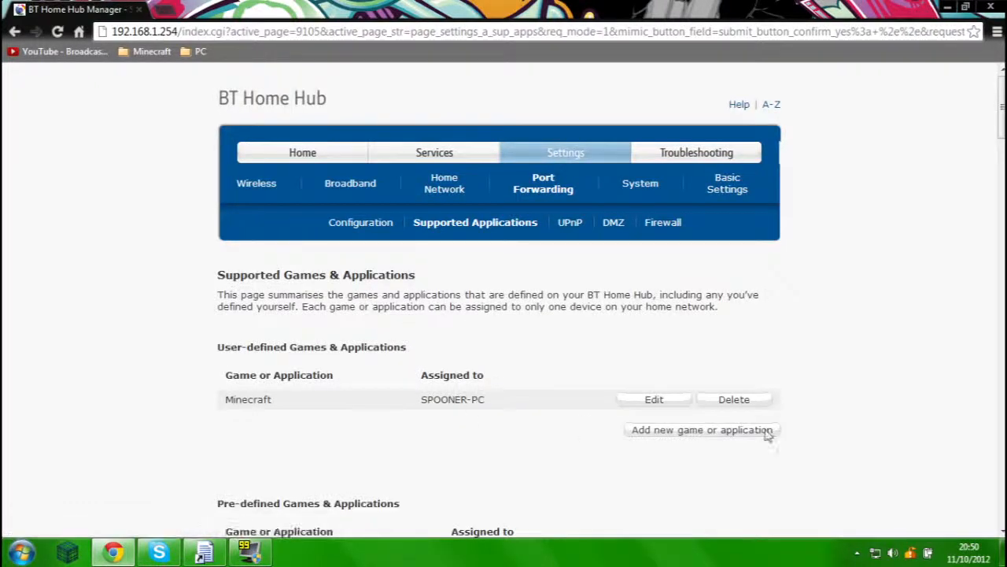
- Start a new user-defined application named MC SERVER without copying an existing game or application
{"action": "left_click", "coordinate": [713, 433]}
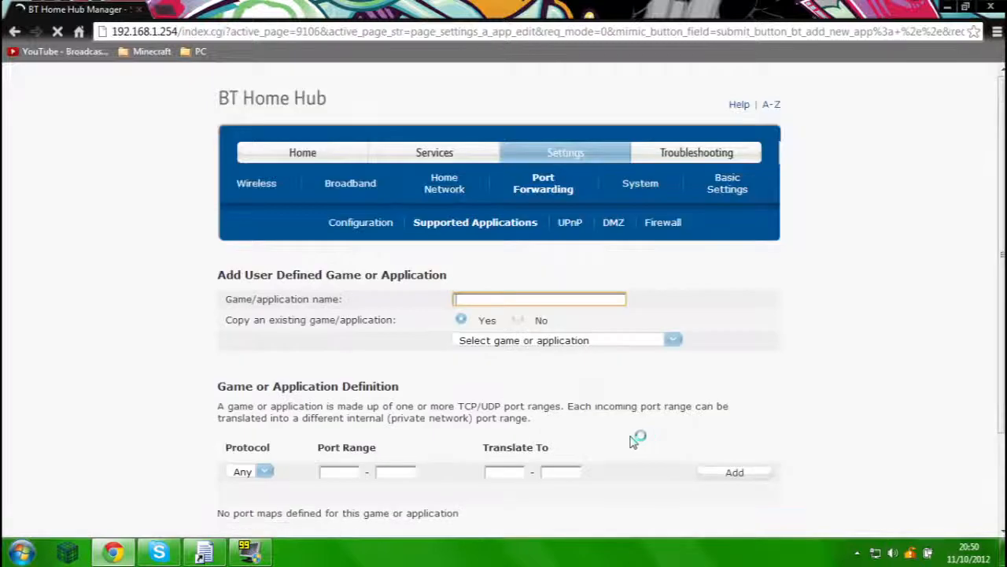
{"action": "left_click", "coordinate": [527, 301]}
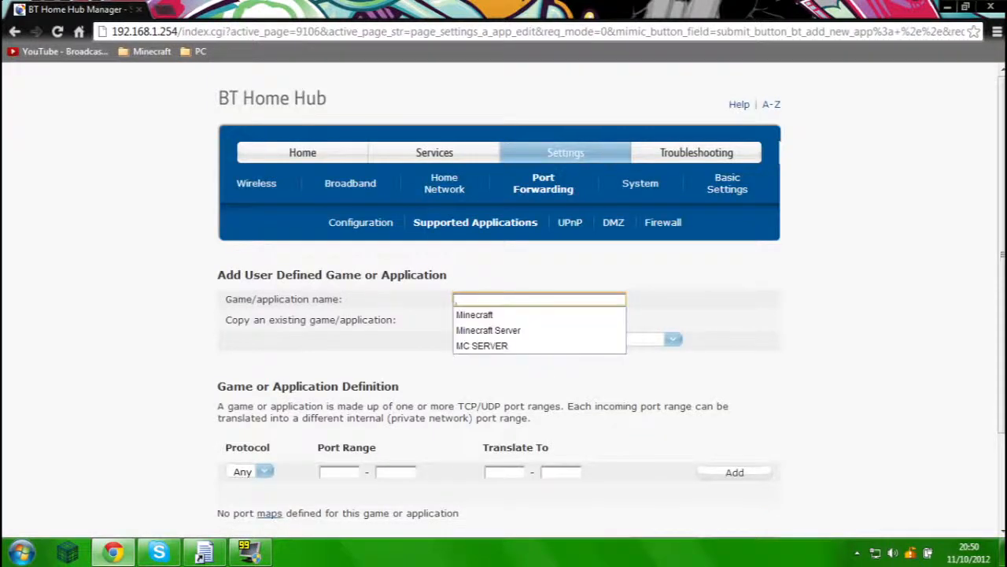
{"action": "left_click", "coordinate": [523, 345]}
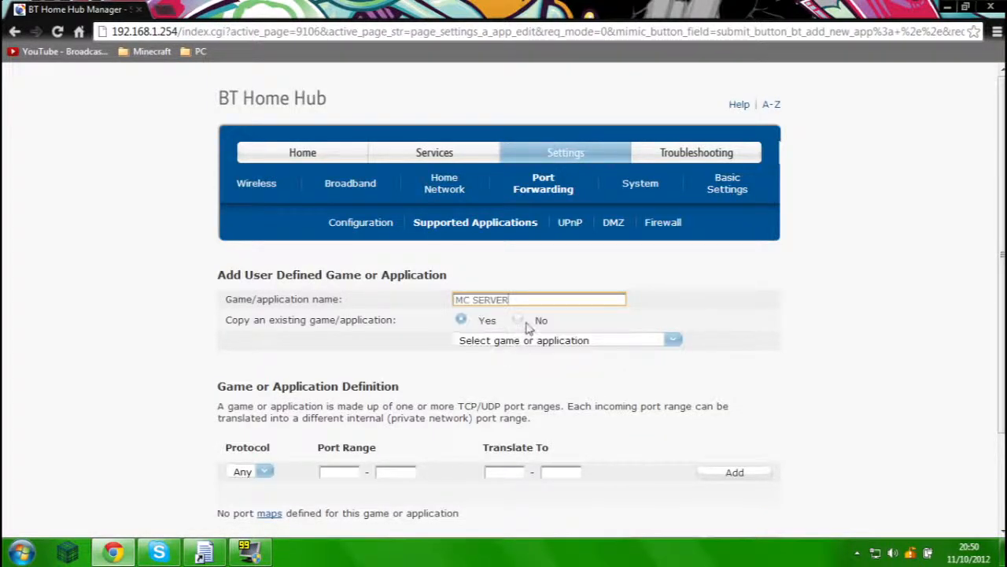
{"action": "left_click", "coordinate": [519, 320]}
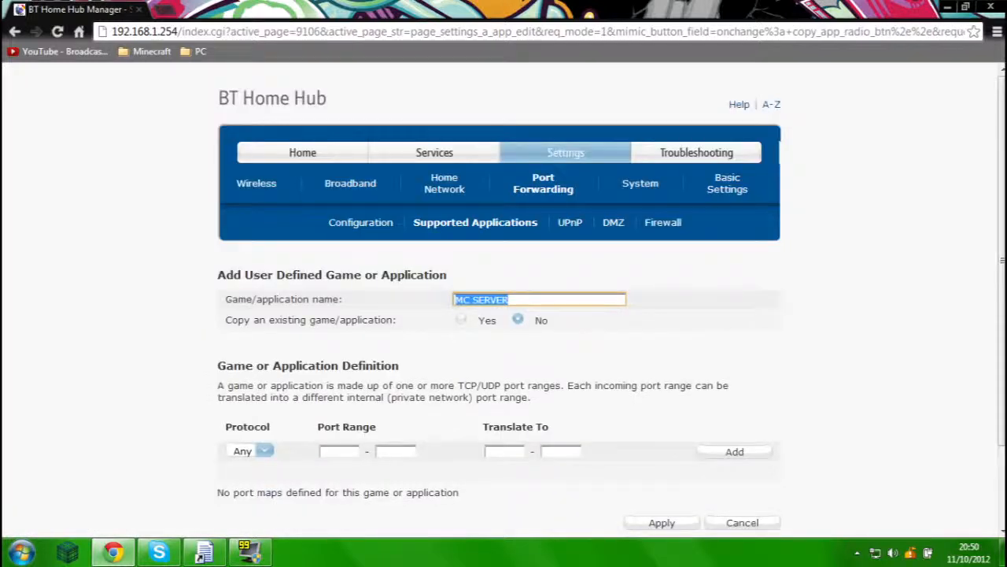
- Set the application's protocol to TCP and its port range to 25565 - 25565
{"action": "left_click", "coordinate": [265, 450]}
{"action": "left_click", "coordinate": [250, 471]}
{"action": "scroll", "coordinate": [335, 421], "scroll_direction": "down", "scroll_amount": 1}
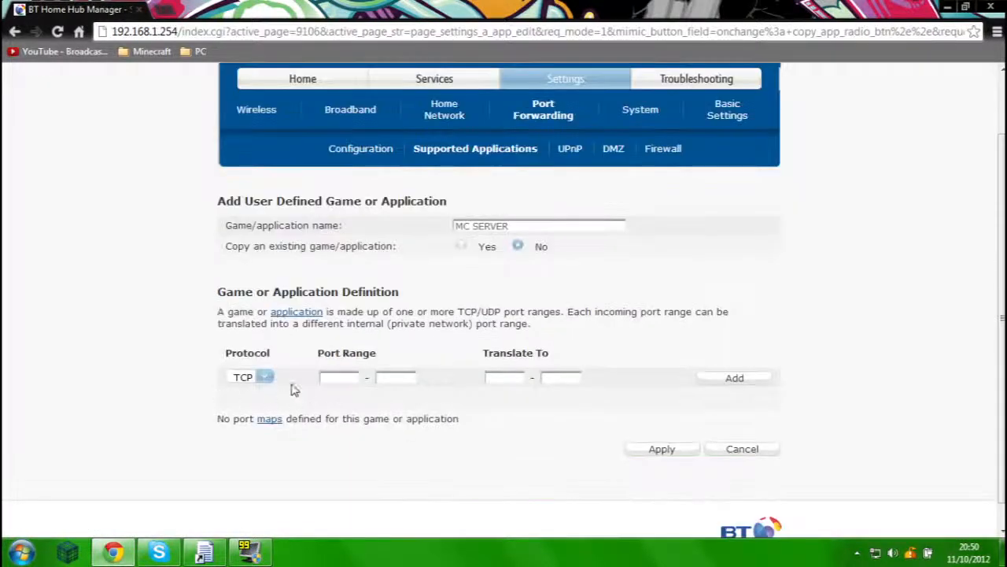
{"action": "left_click", "coordinate": [338, 376]}
{"action": "type", "text": "25565"}
{"action": "key", "text": "ctrl+a"}
{"action": "key", "text": "ctrl+c"}
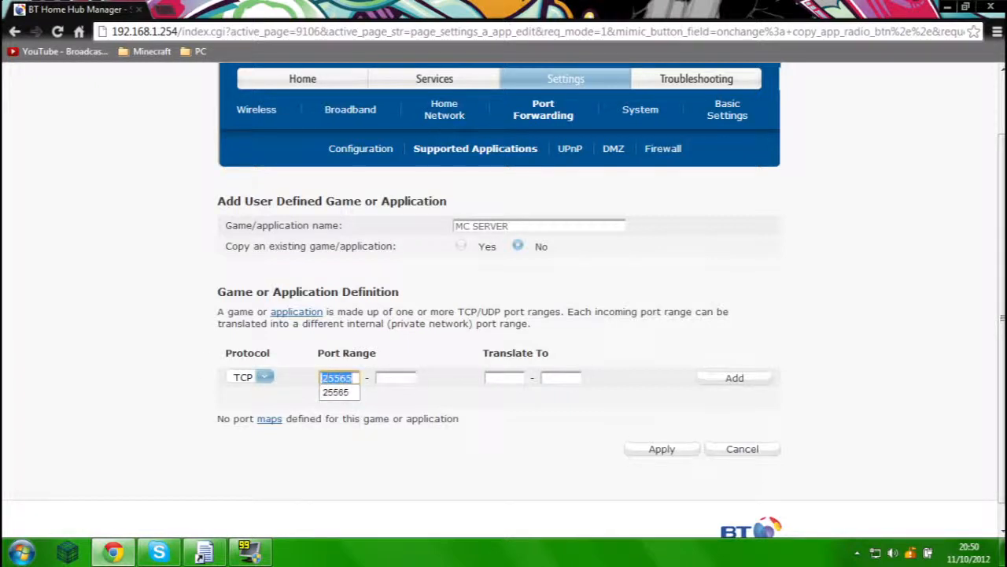
{"action": "key", "text": "Tab"}
{"action": "key", "text": "ctrl+v"}
- Fill in the Translate To range as 25565 - 25565
{"action": "key", "text": "Tab"}
{"action": "key", "text": "ctrl+v"}
{"action": "key", "text": "Tab"}
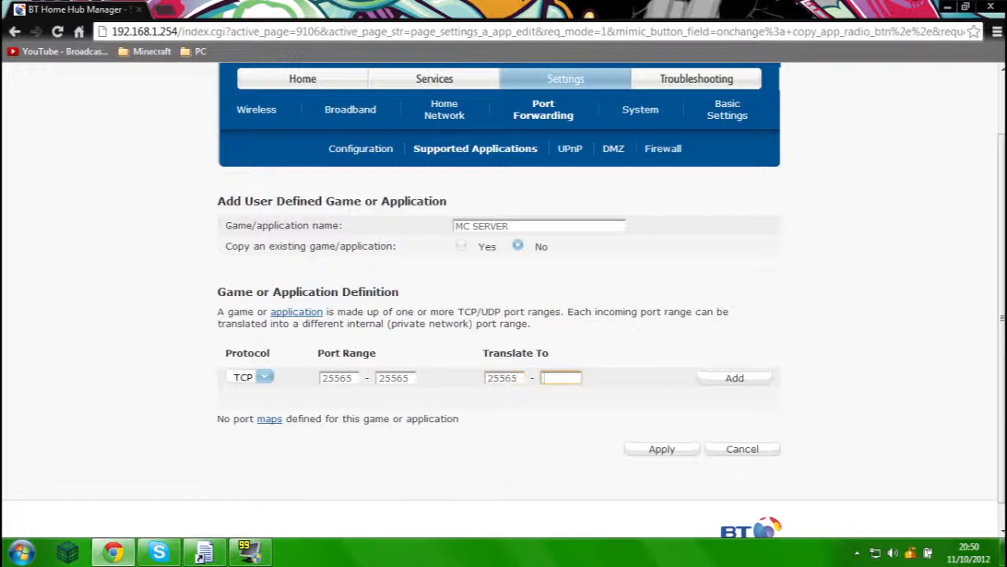
{"action": "key", "text": "ctrl+v"}
{"action": "key", "text": "ctrl+a"}
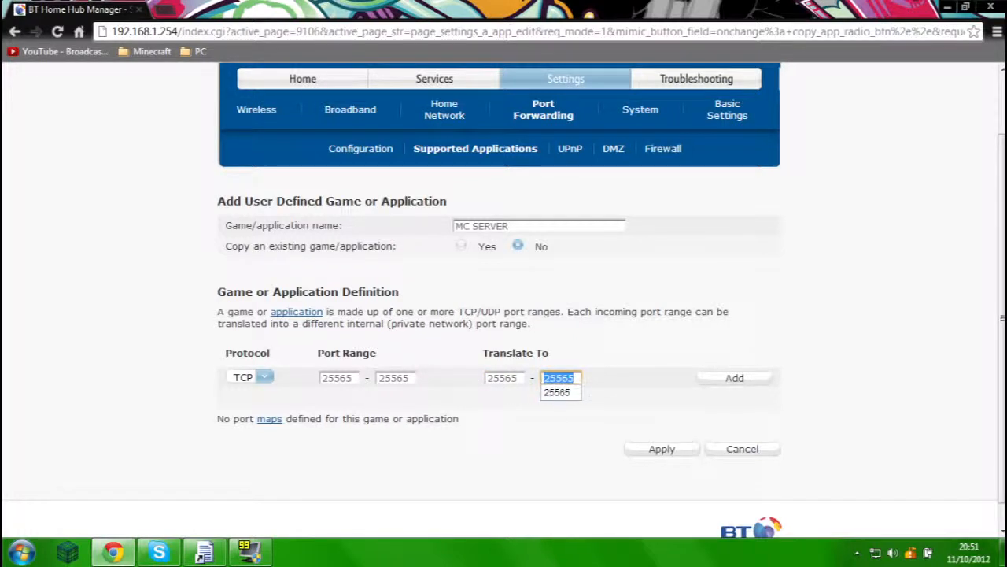
{"action": "left_click", "coordinate": [568, 378]}
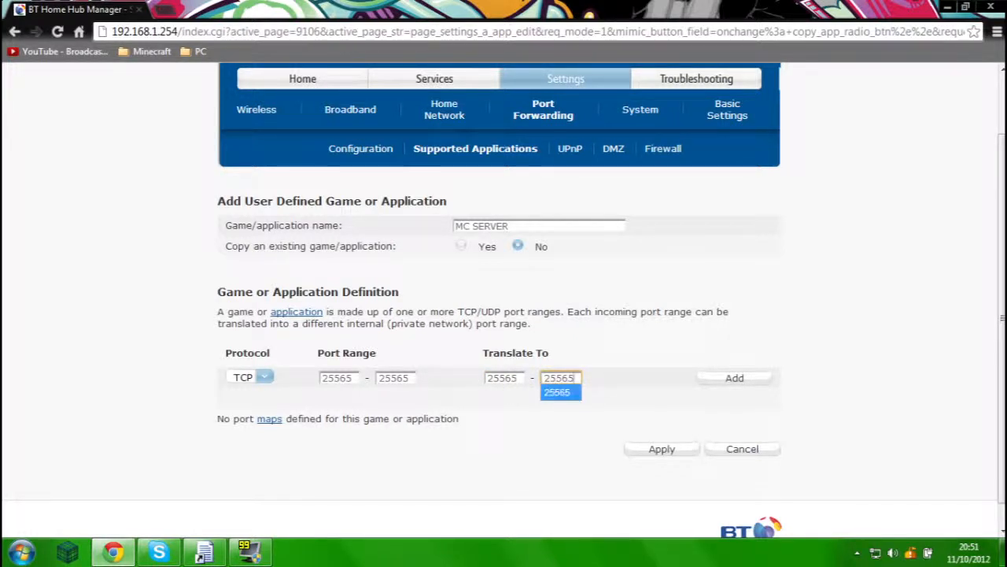
- Check the server-port line in the Minecraft Server folder's server properties file, close it and return to the port form in Chrome
{"action": "left_click", "coordinate": [1003, 551]}
{"action": "double_click", "coordinate": [25, 244]}
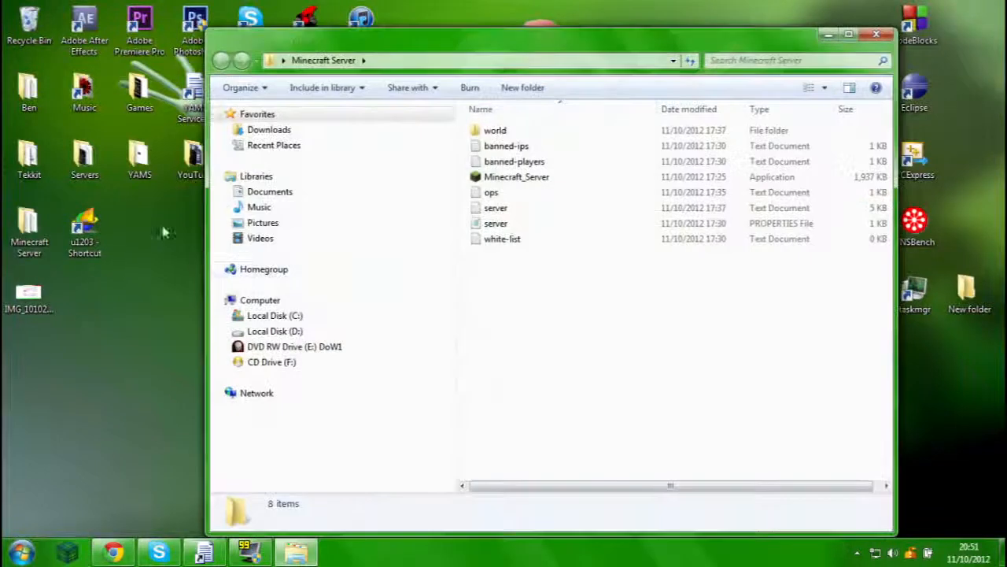
{"action": "double_click", "coordinate": [488, 223]}
{"action": "scroll", "coordinate": [460, 303], "scroll_direction": "down", "scroll_amount": 2}
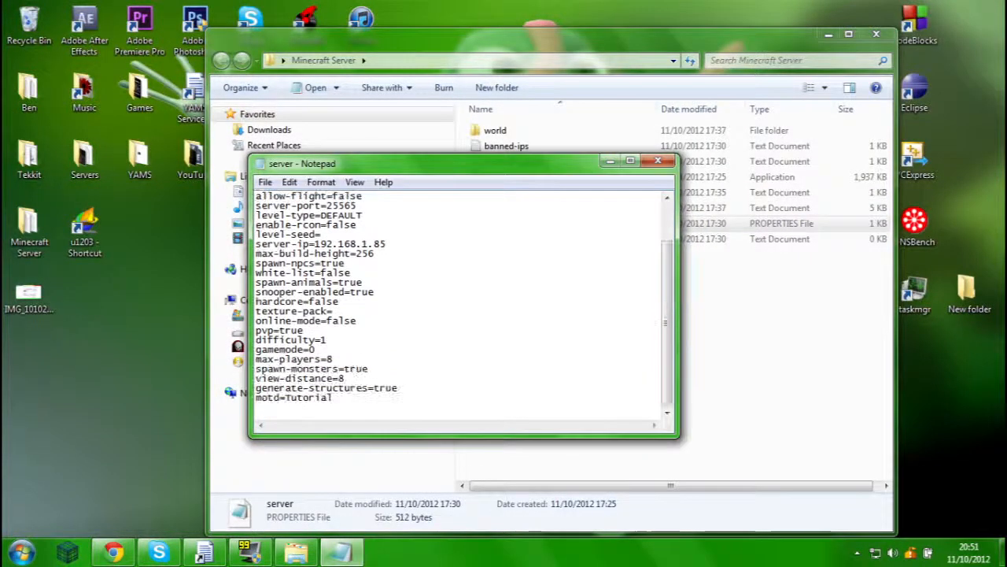
{"action": "scroll", "coordinate": [461, 303], "scroll_direction": "up", "scroll_amount": 1}
{"action": "left_click_drag", "start_coordinate": [357, 235], "coordinate": [333, 235]}
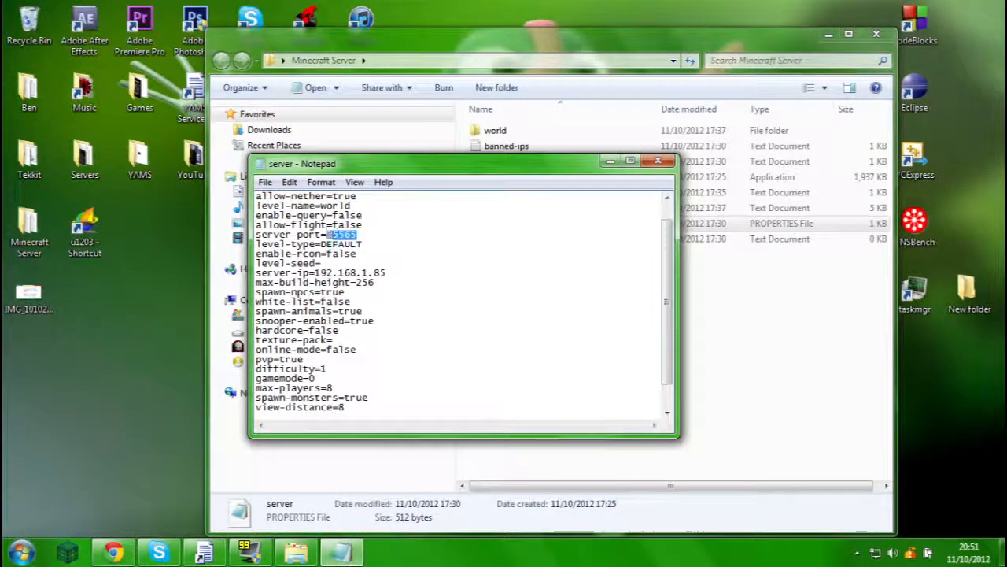
{"action": "left_click", "coordinate": [358, 234]}
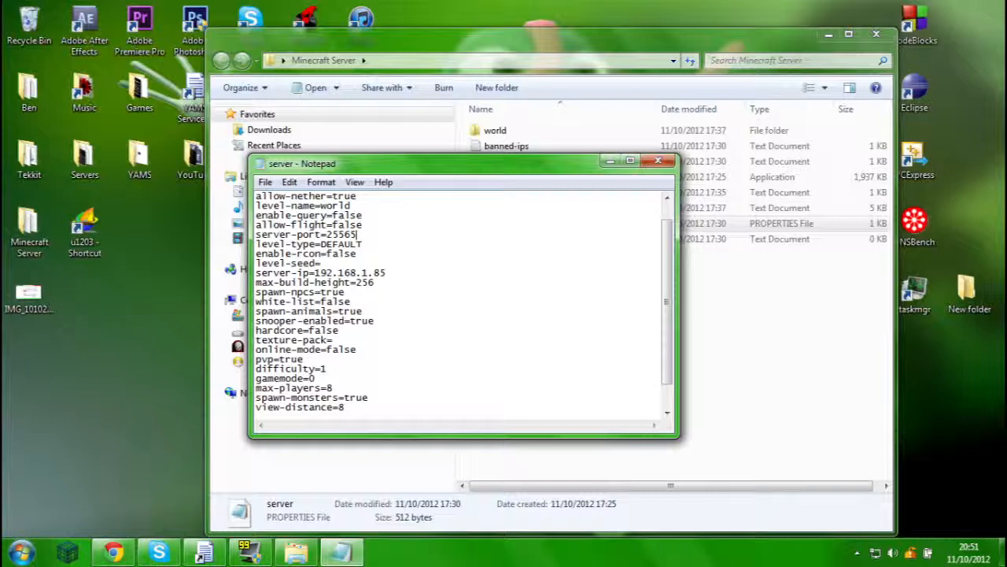
{"action": "left_click", "coordinate": [658, 160]}
{"action": "left_click", "coordinate": [883, 36]}
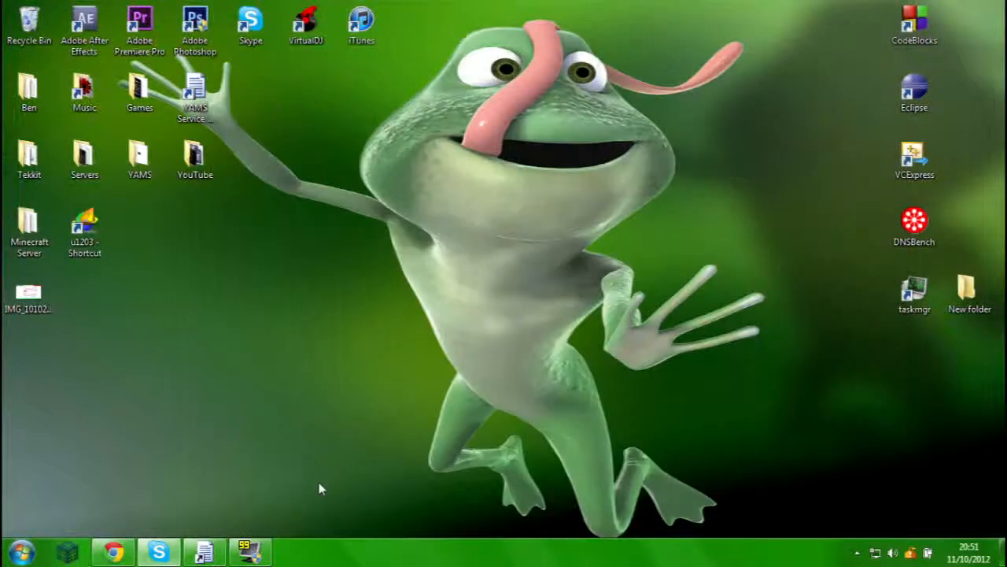
{"action": "left_click", "coordinate": [114, 551]}
{"action": "left_click", "coordinate": [575, 378]}
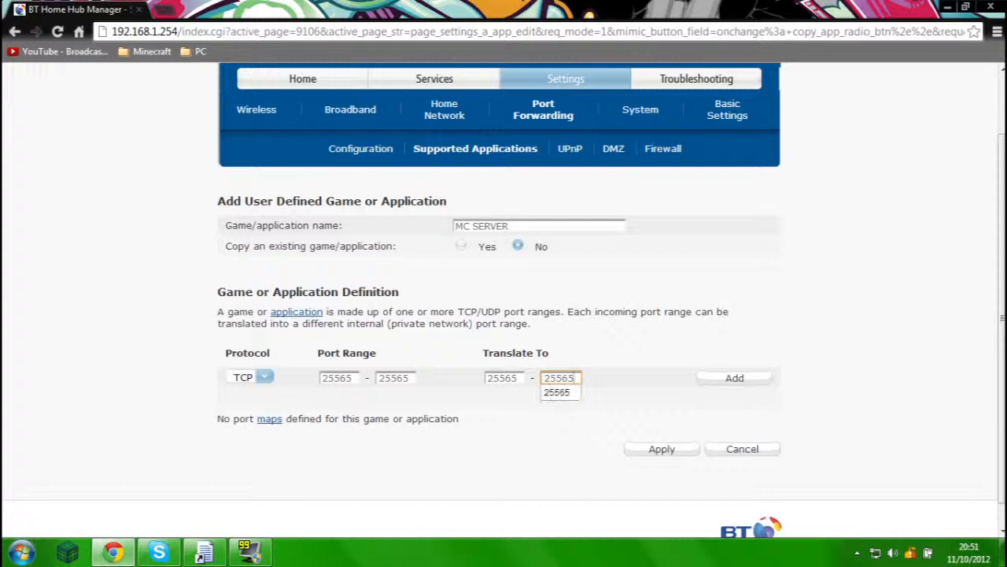
- Add the TCP port map, and fill in 25565 - 25565 as both the port range and Translate To range of a second map
{"action": "left_click", "coordinate": [622, 386]}
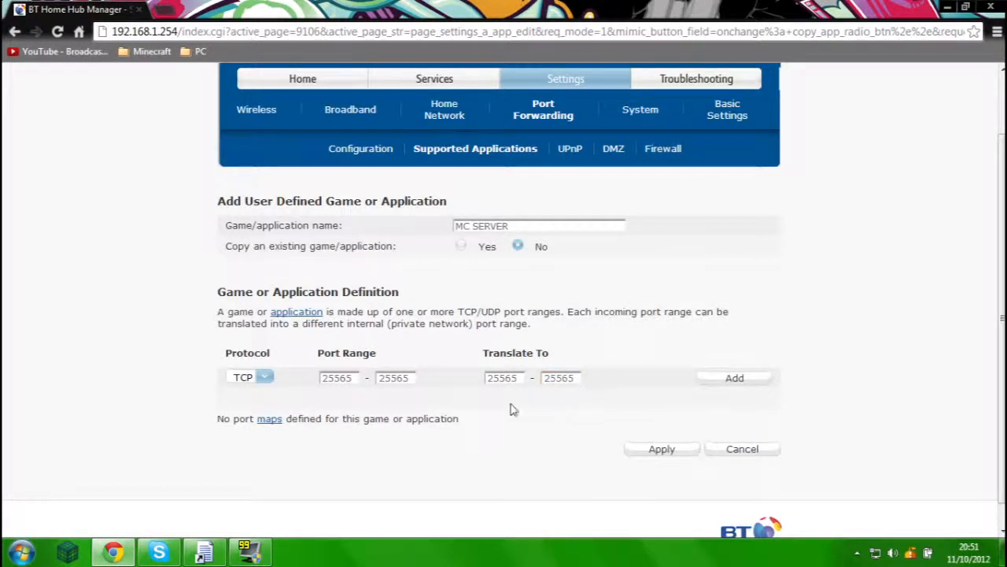
{"action": "left_click", "coordinate": [748, 382]}
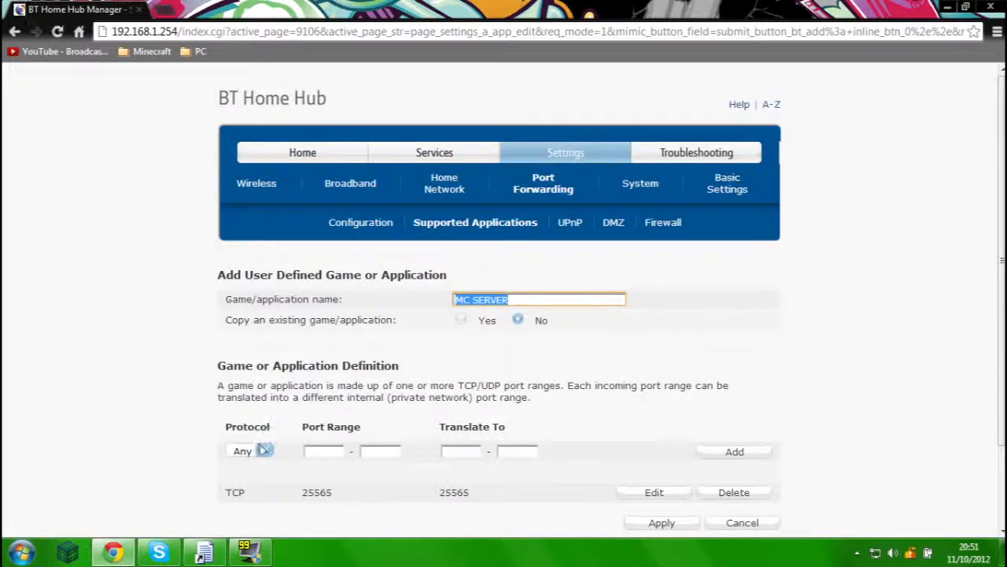
{"action": "scroll", "coordinate": [265, 441], "scroll_direction": "down", "scroll_amount": 1}
{"action": "left_click", "coordinate": [324, 377]}
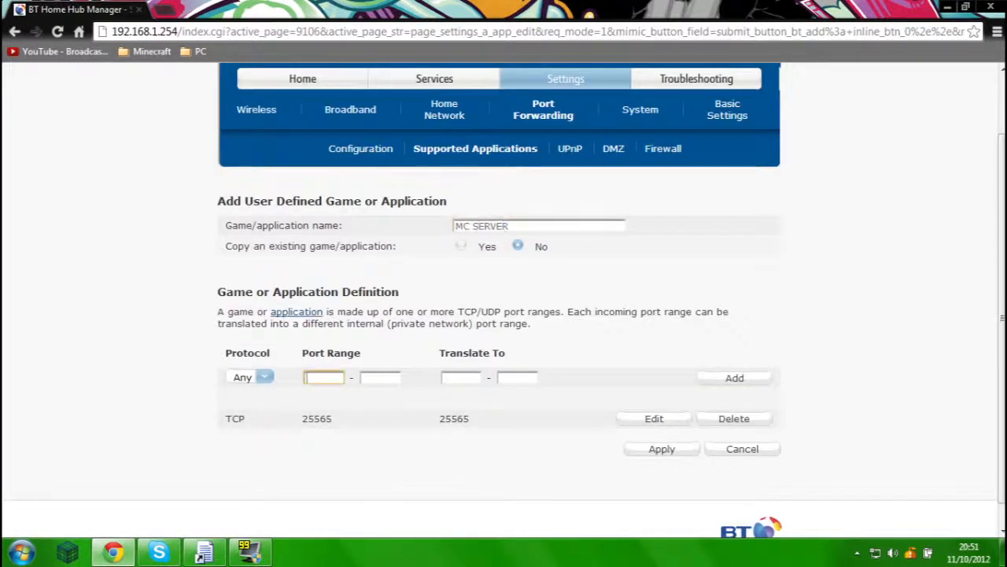
{"action": "type", "text": "25565"}
{"action": "key", "text": "Tab"}
{"action": "type", "text": "25565"}
{"action": "key", "text": "Tab"}
{"action": "type", "text": "25565"}
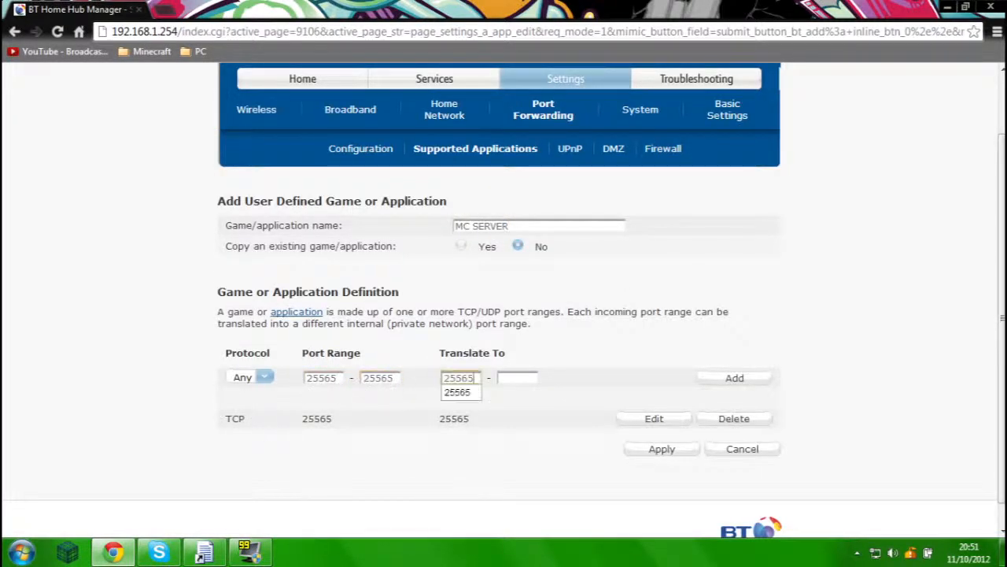
{"action": "key", "text": "Tab"}
{"action": "type", "text": "25565"}
- Set the second port map's protocol to UDP and add it to the MC SERVER definition
{"action": "left_click", "coordinate": [260, 379]}
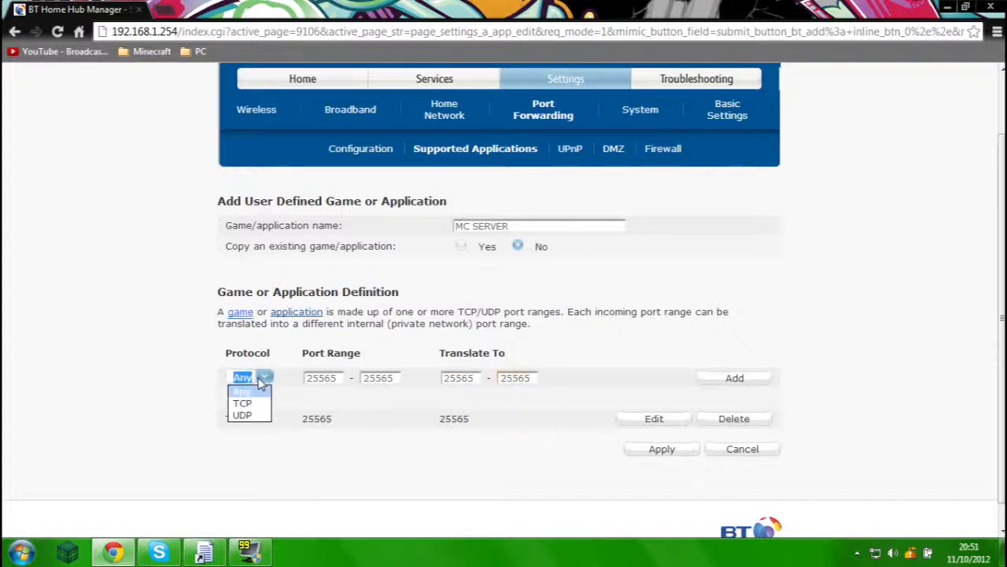
{"action": "left_click", "coordinate": [252, 403]}
{"action": "left_click", "coordinate": [262, 379]}
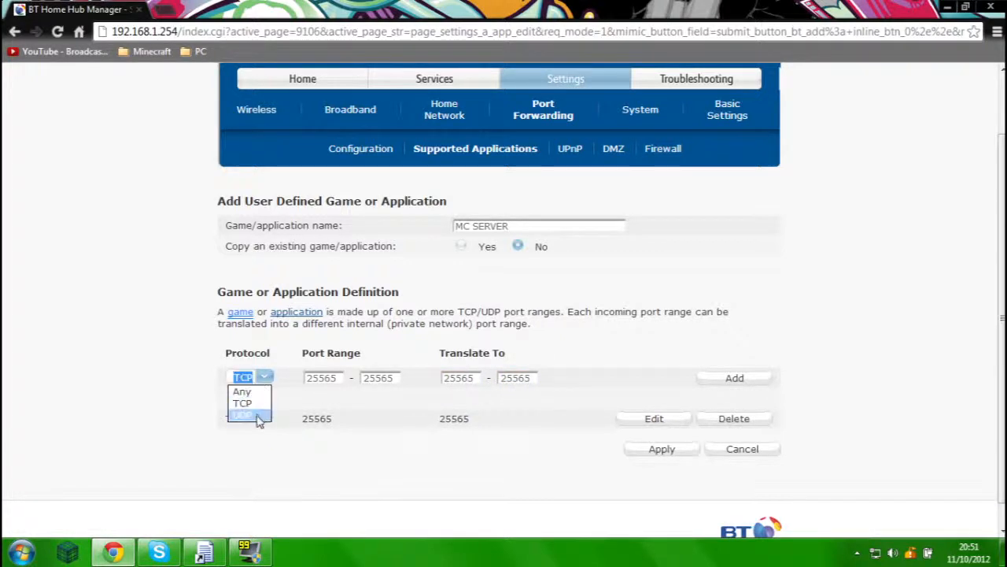
{"action": "left_click", "coordinate": [252, 417]}
{"action": "left_click", "coordinate": [727, 381]}
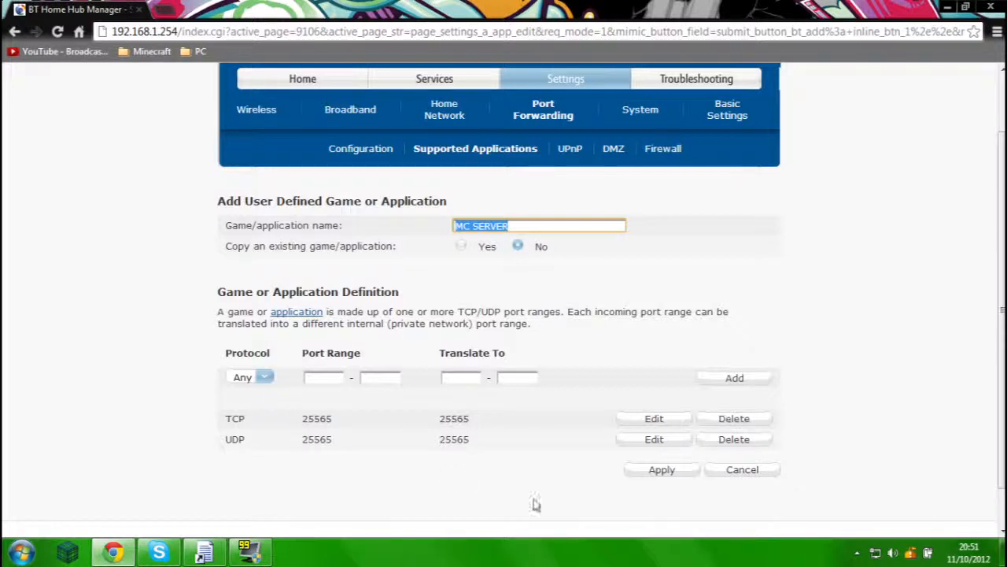
- Apply the MC SERVER definition and dismiss the advert covering the supported applications page
{"action": "scroll", "coordinate": [647, 474], "scroll_direction": "down", "scroll_amount": 1}
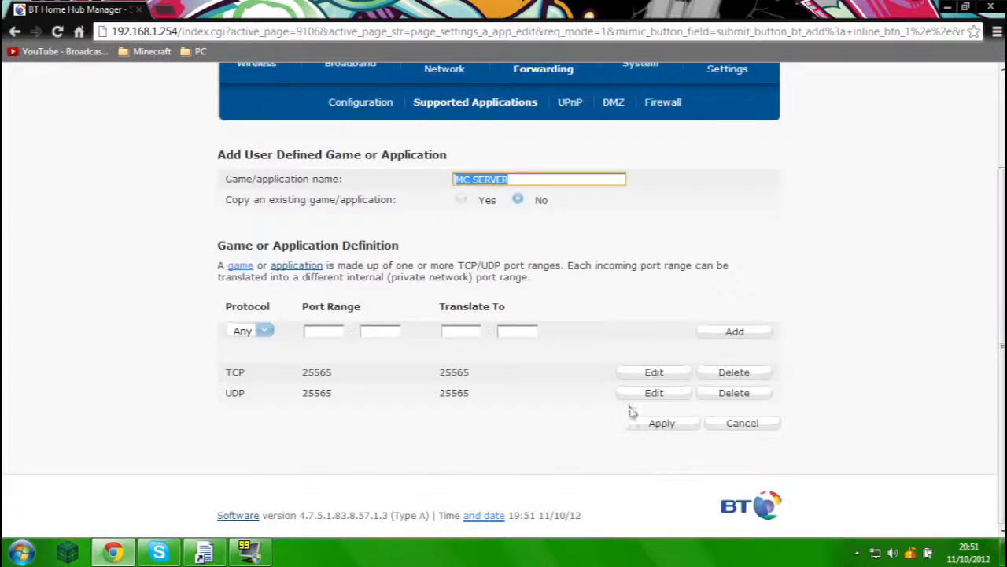
{"action": "left_click", "coordinate": [658, 436]}
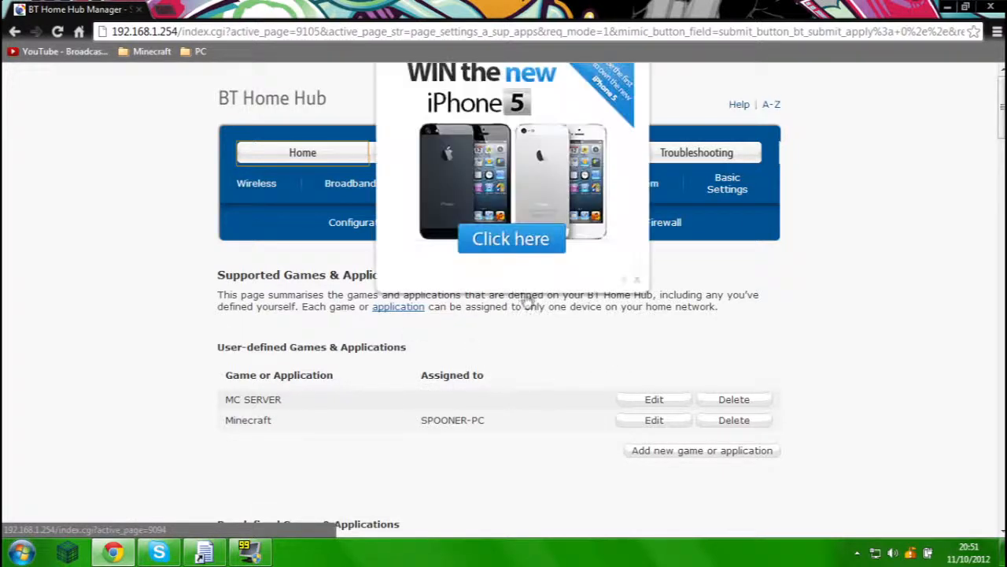
{"action": "scroll", "coordinate": [544, 337], "scroll_direction": "down", "scroll_amount": 1}
{"action": "left_click", "coordinate": [641, 207]}
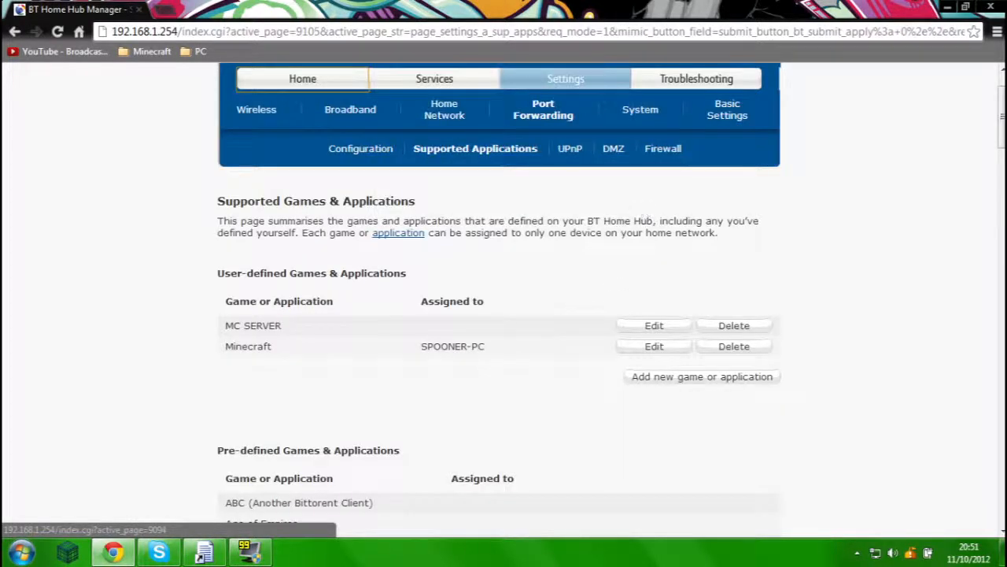
- Open the port forwarding configuration and choose MC SERVER as the game or application to assign
{"action": "left_click", "coordinate": [371, 154]}
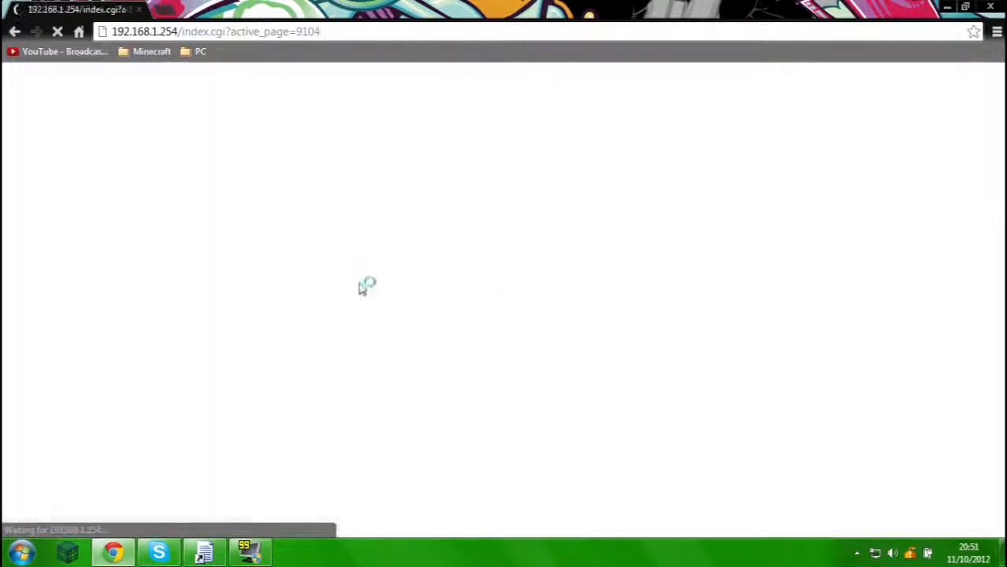
{"action": "scroll", "coordinate": [409, 315], "scroll_direction": "down", "scroll_amount": 1}
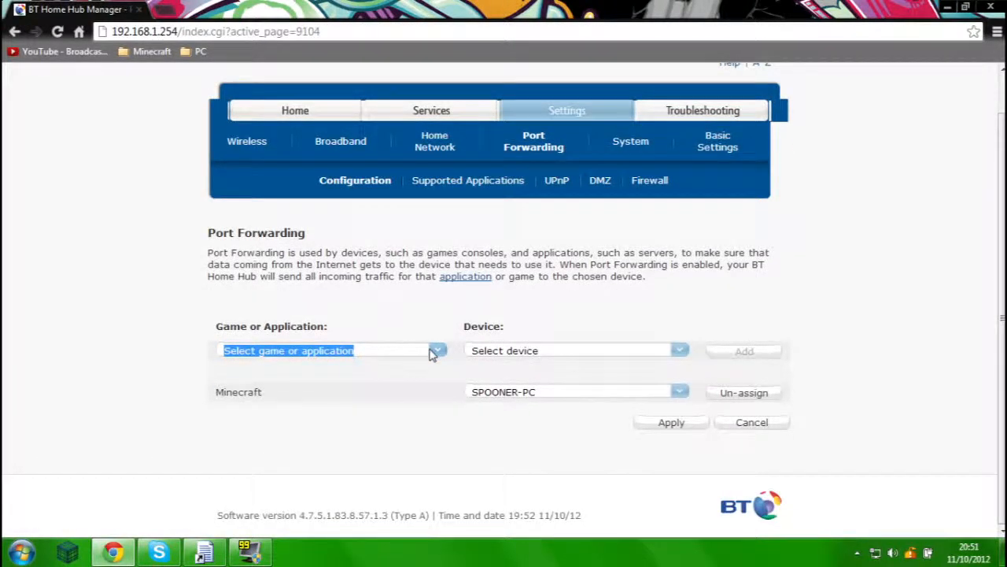
{"action": "left_click", "coordinate": [432, 351]}
{"action": "key", "text": "m"}
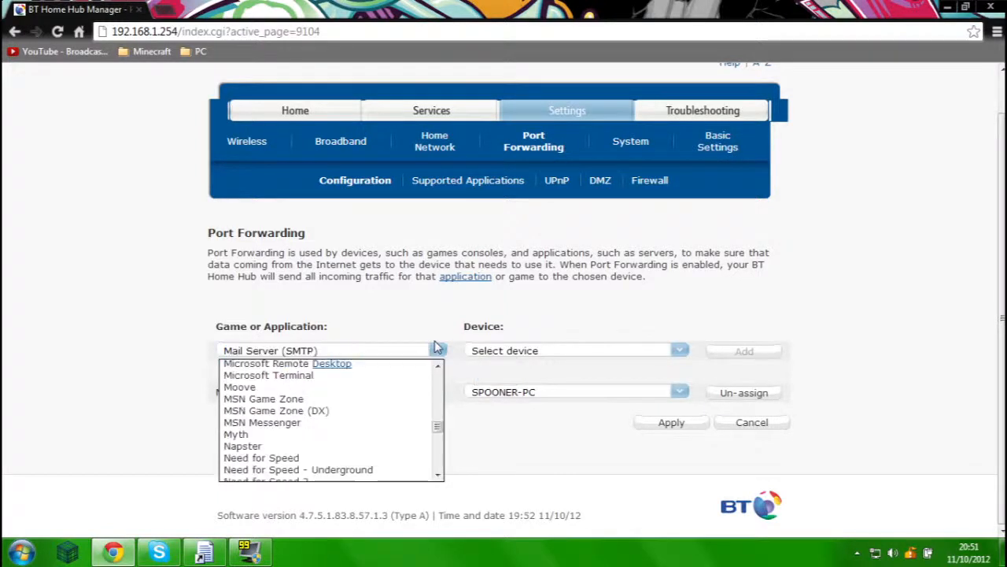
{"action": "scroll", "coordinate": [395, 391], "scroll_direction": "down", "scroll_amount": 2}
{"action": "scroll", "coordinate": [394, 389], "scroll_direction": "up", "scroll_amount": 5}
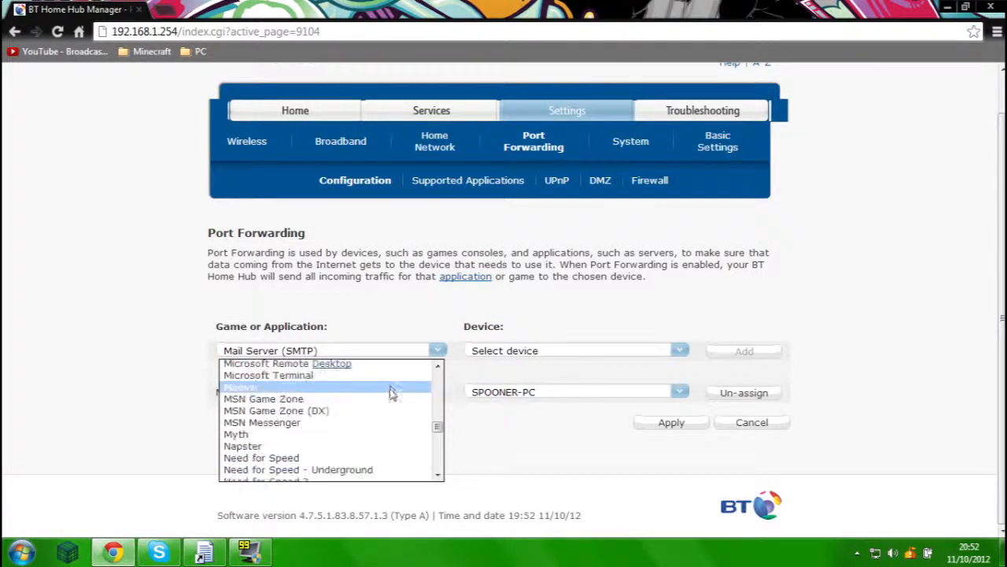
{"action": "left_click", "coordinate": [323, 423]}
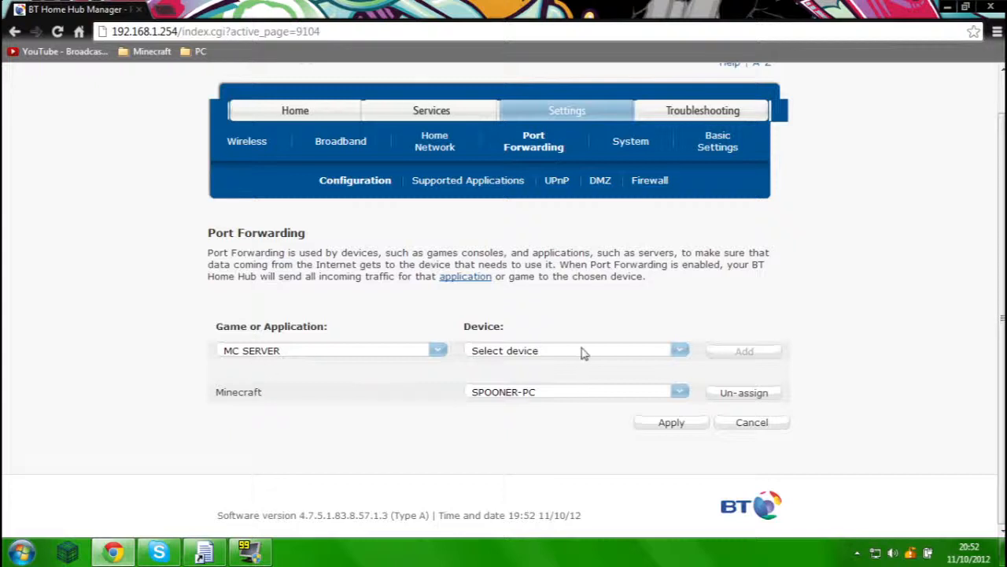
- Choose SPOONER-PC as the device for the MC SERVER application
{"action": "left_click_drag", "start_coordinate": [205, 397], "coordinate": [607, 422]}
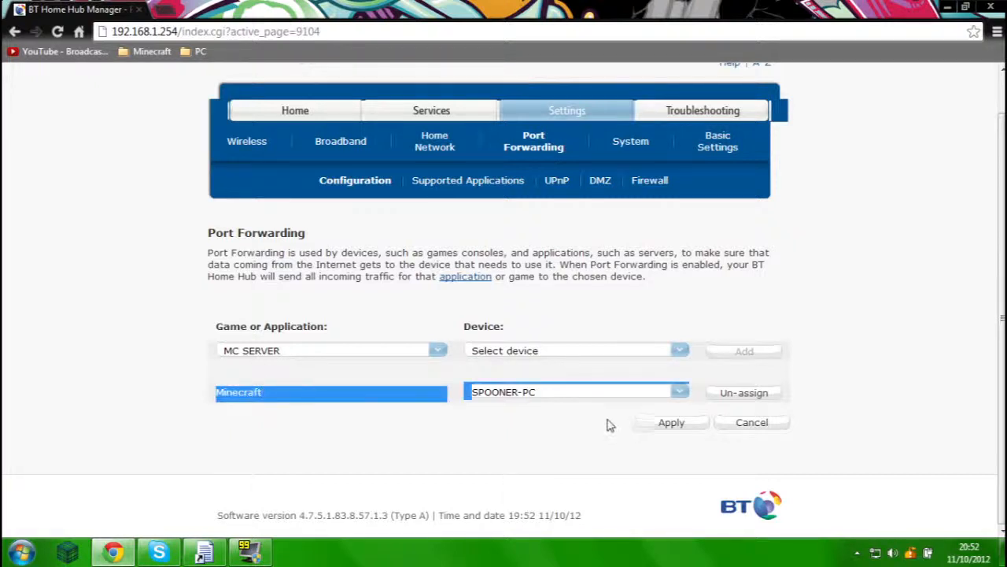
{"action": "left_click", "coordinate": [608, 425]}
{"action": "left_click", "coordinate": [513, 352]}
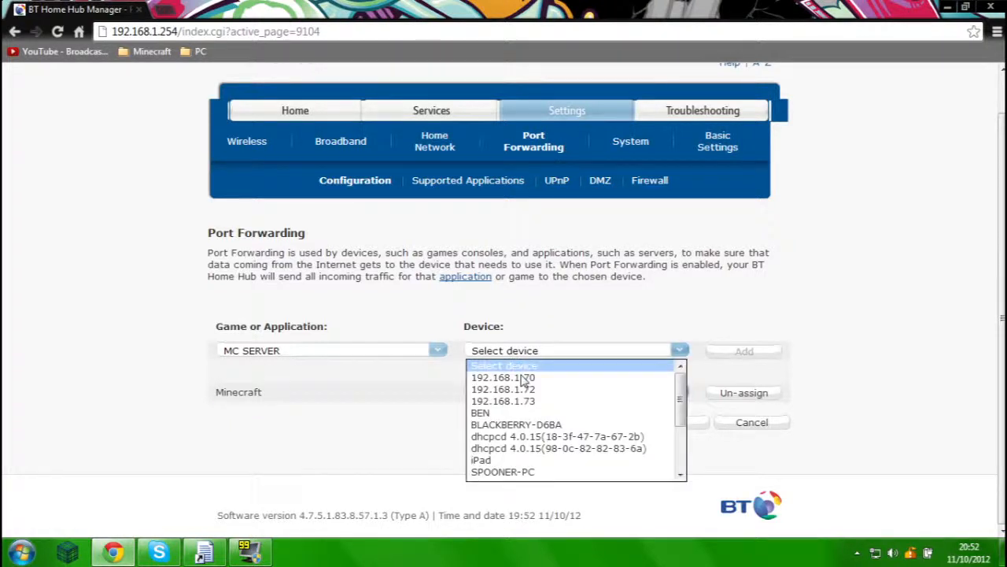
{"action": "left_click", "coordinate": [534, 471]}
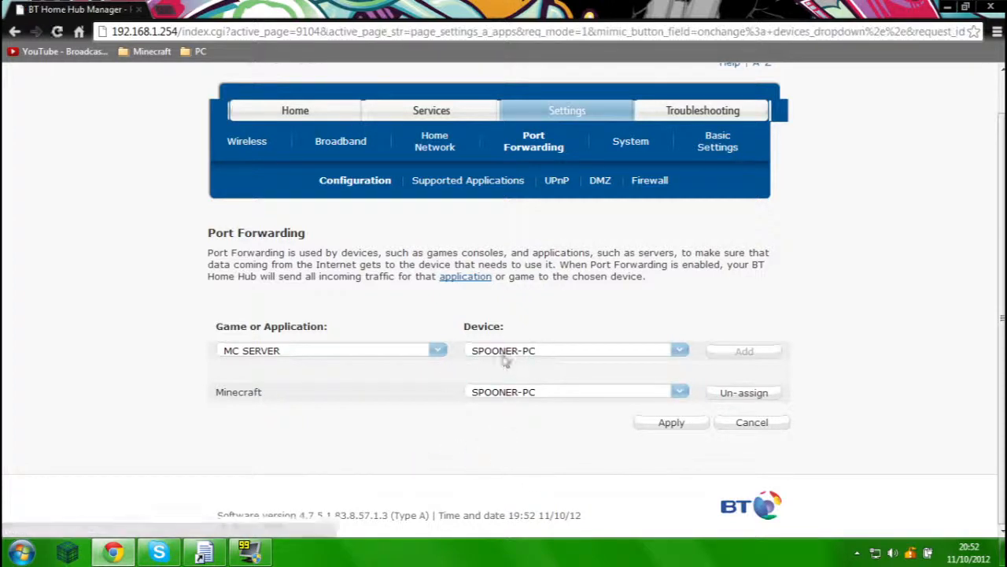
- Check the computer name in the Windows system properties and return to the port forwarding page in Chrome
{"action": "left_click", "coordinate": [22, 552]}
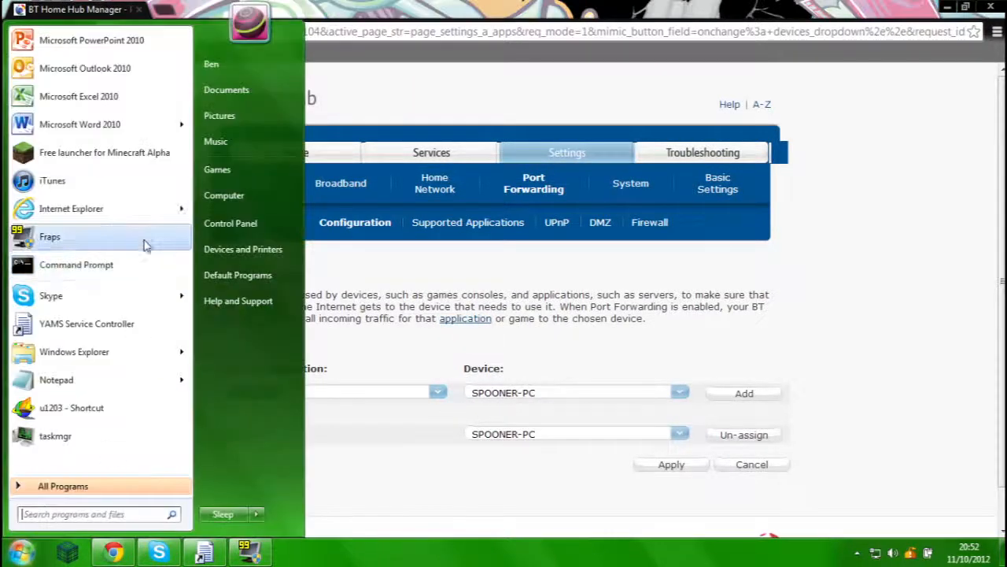
{"action": "right_click", "coordinate": [233, 201]}
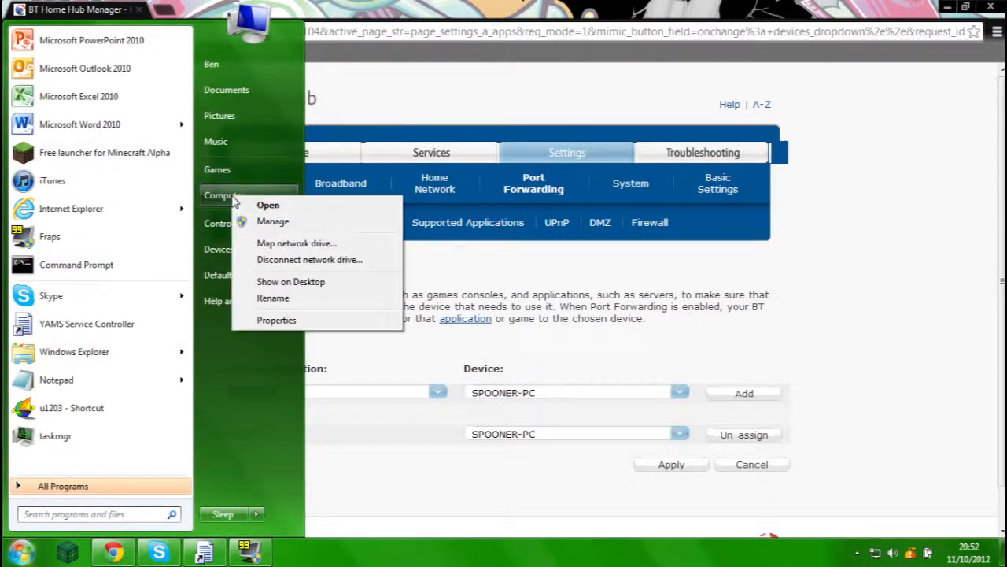
{"action": "left_click", "coordinate": [302, 320]}
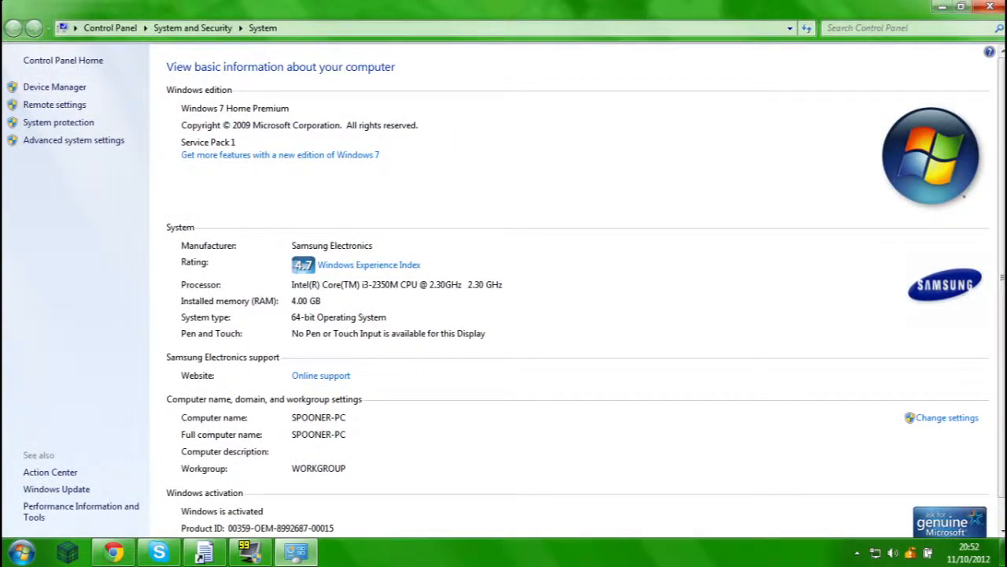
{"action": "left_click", "coordinate": [990, 7]}
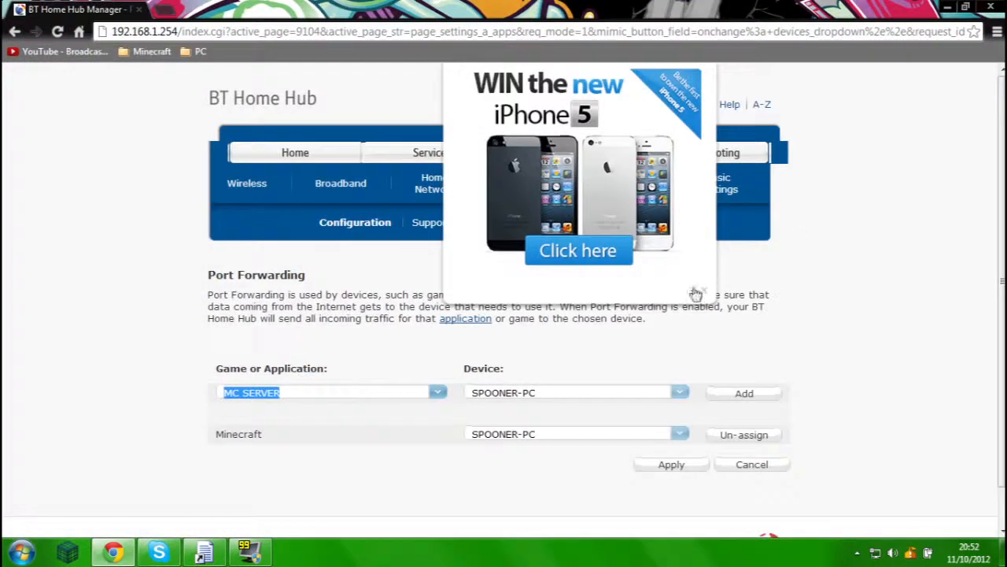
- Try to add the assignment of MC SERVER to SPOONER-PC
{"action": "left_click", "coordinate": [745, 395]}
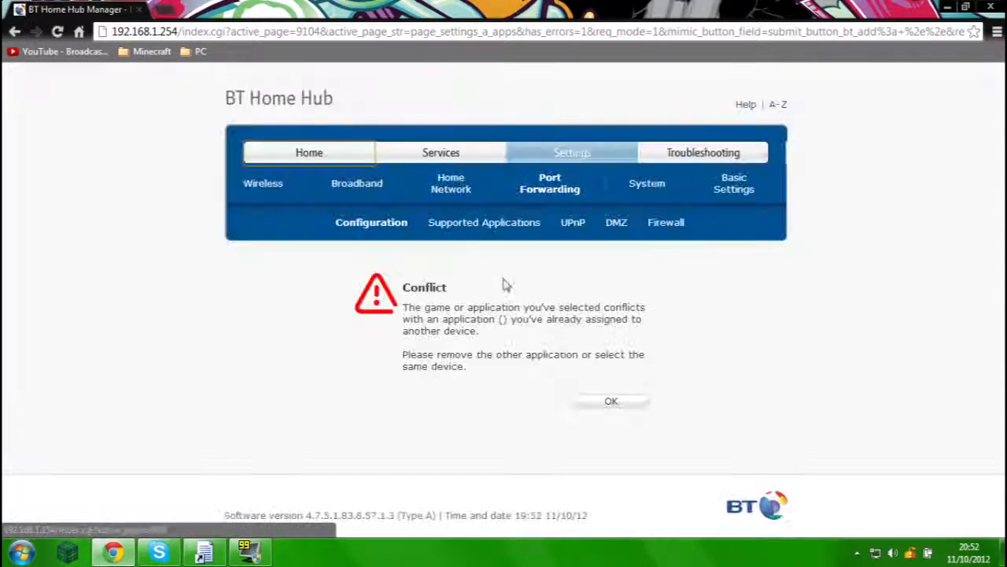
{"action": "left_click", "coordinate": [622, 401]}
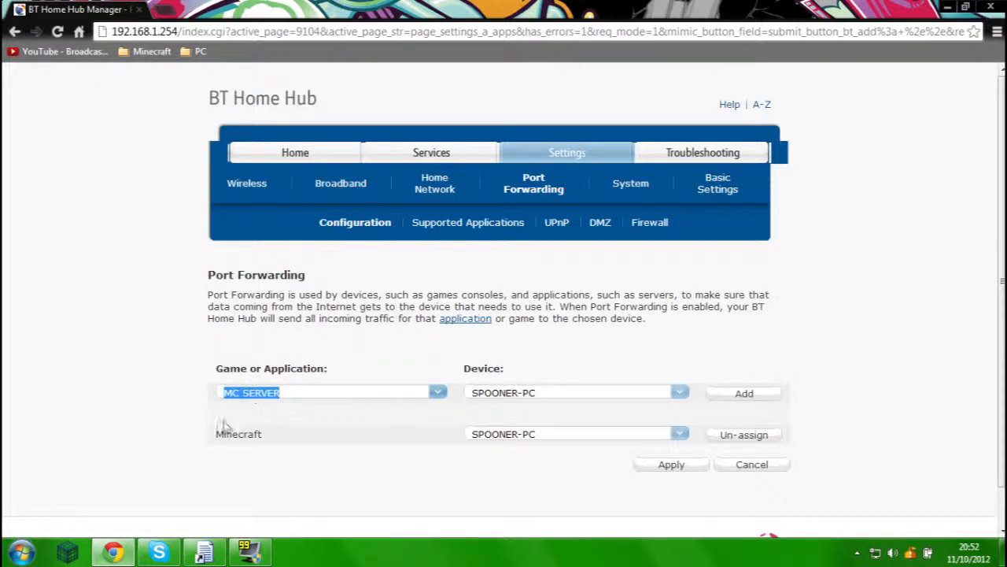
{"action": "left_click_drag", "start_coordinate": [268, 437], "coordinate": [239, 436]}
{"action": "left_click", "coordinate": [318, 457]}
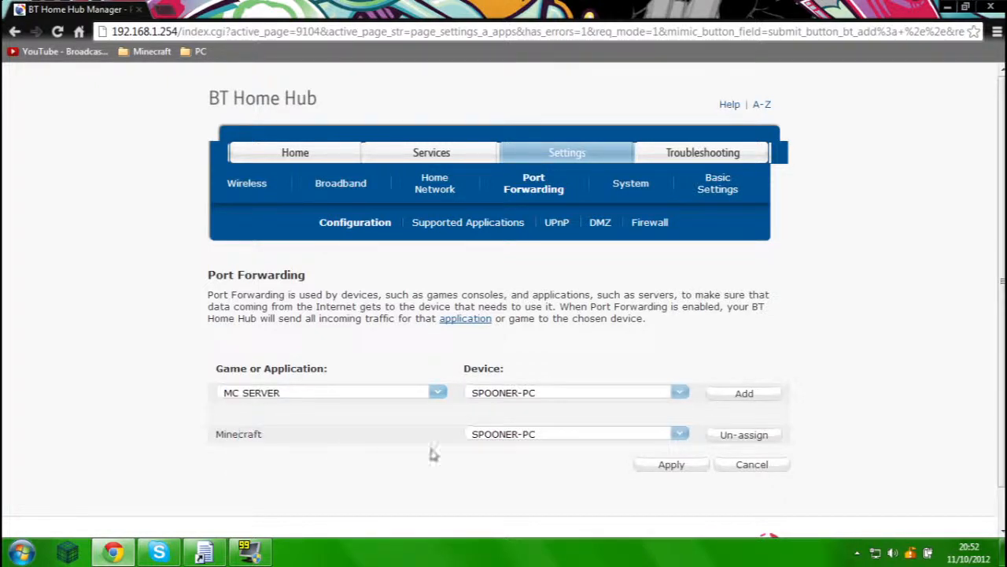
- Try other devices for MC SERVER, from dhcpcd 4.0.15(18-3f-47-7a-67-2b) and iPad to spooner_pc
{"action": "left_click", "coordinate": [543, 399]}
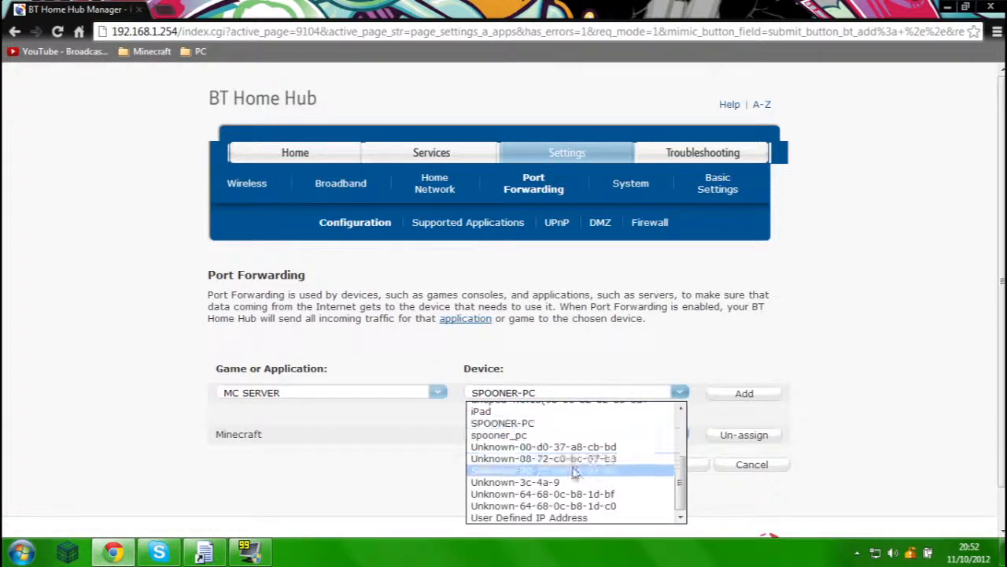
{"action": "scroll", "coordinate": [504, 461], "scroll_direction": "up", "scroll_amount": 2}
{"action": "left_click", "coordinate": [482, 466]}
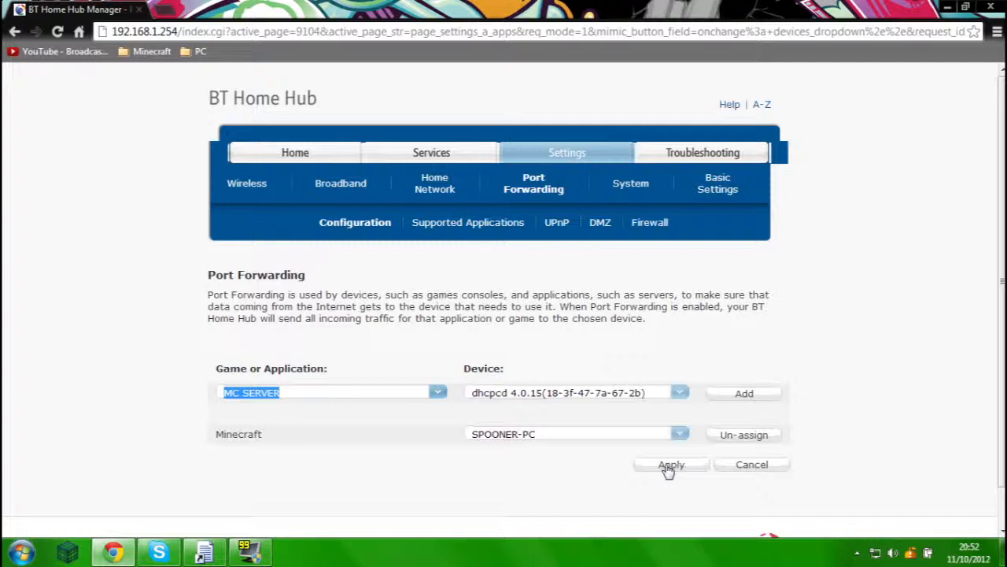
{"action": "left_click", "coordinate": [623, 393]}
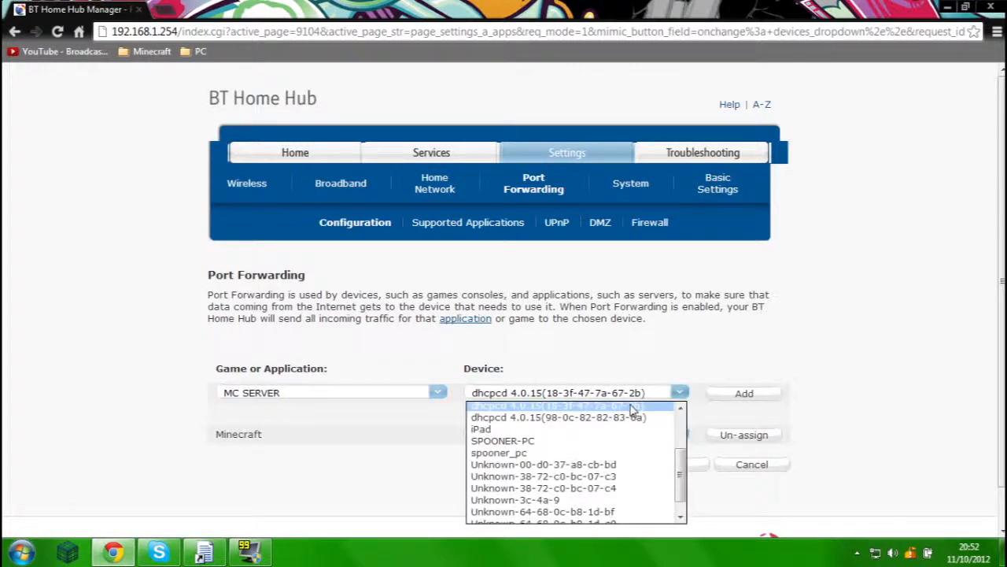
{"action": "left_click", "coordinate": [571, 429]}
{"action": "left_click", "coordinate": [475, 388]}
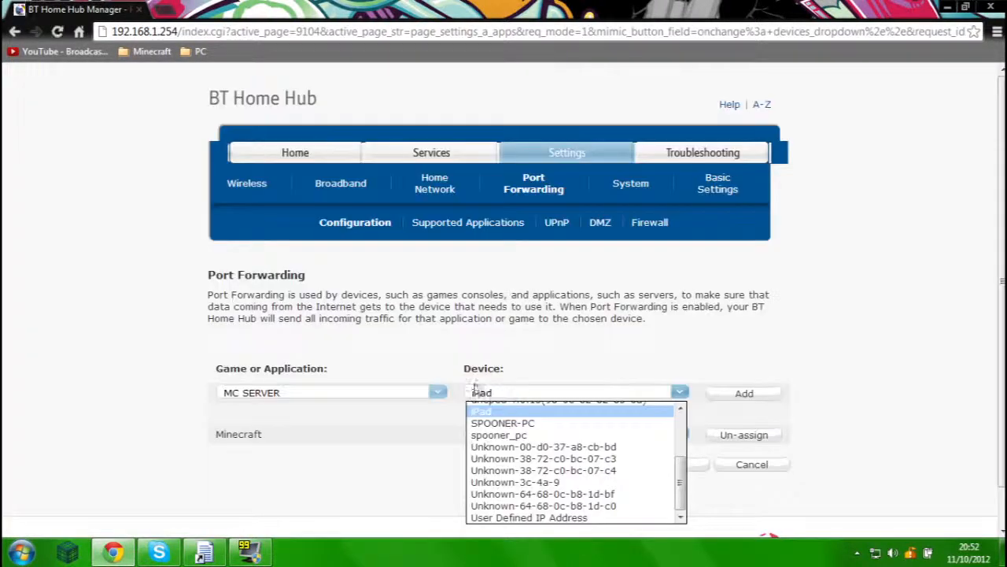
{"action": "left_click", "coordinate": [526, 386]}
{"action": "left_click", "coordinate": [516, 394]}
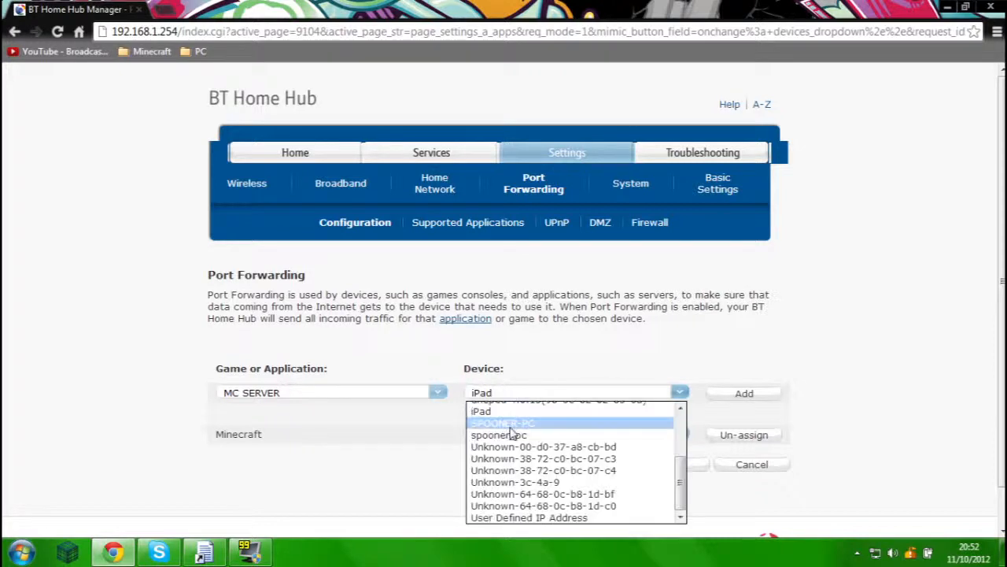
{"action": "left_click", "coordinate": [512, 435]}
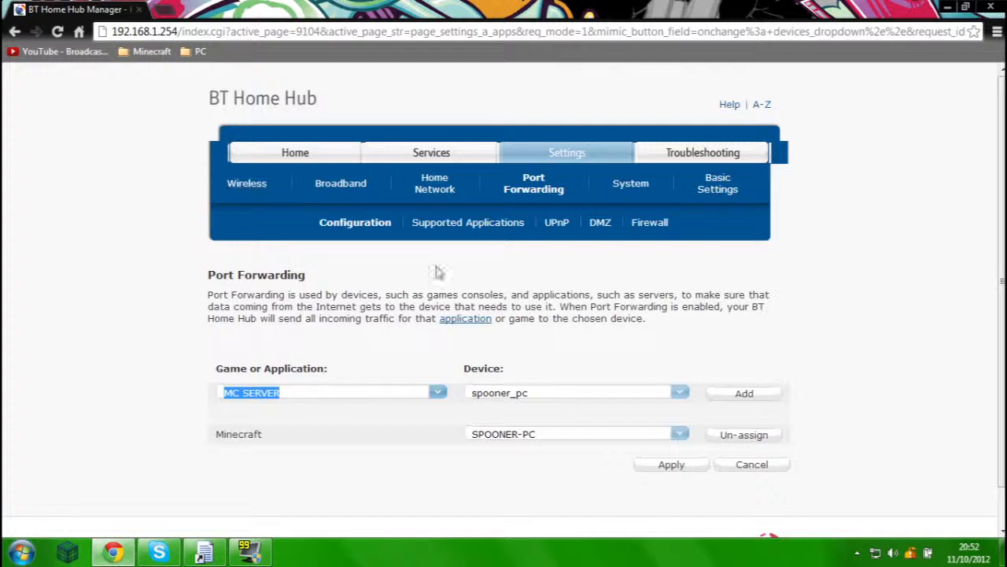
- Open canyouseeme.org in place of the router page and check port 25565
{"action": "left_click", "coordinate": [222, 32]}
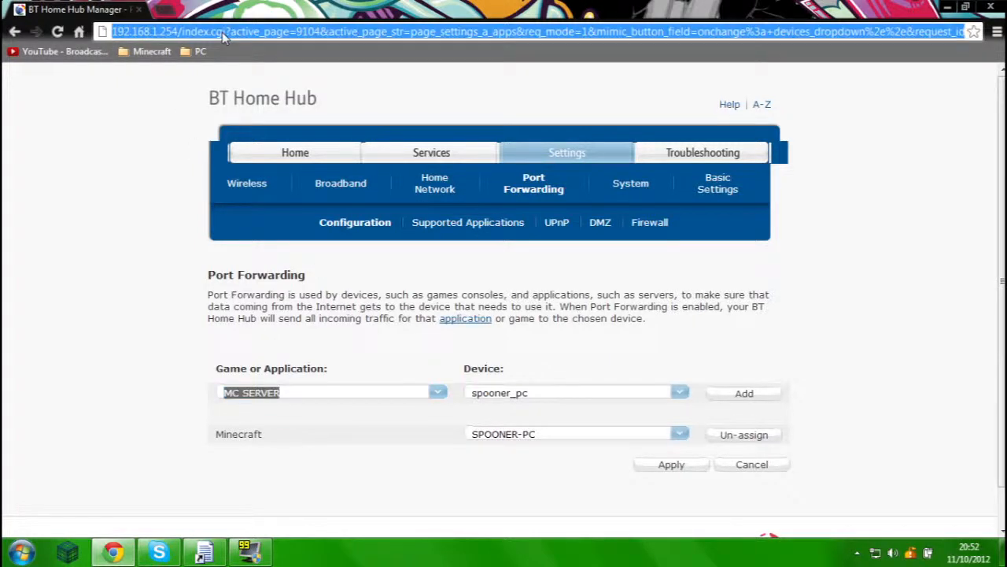
{"action": "type", "text": "canyouseeme.org"}
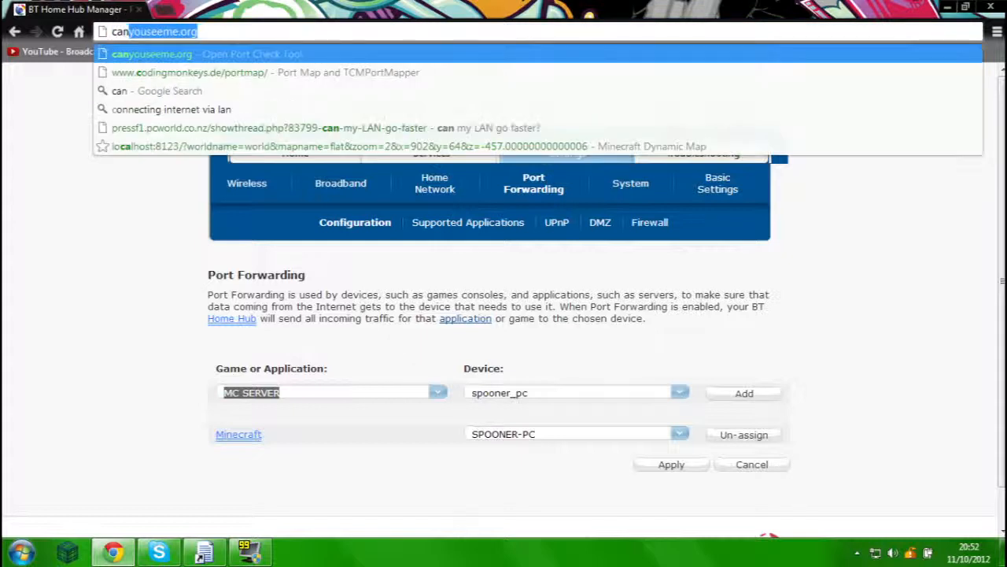
{"action": "key", "text": "End"}
{"action": "key", "text": "Return"}
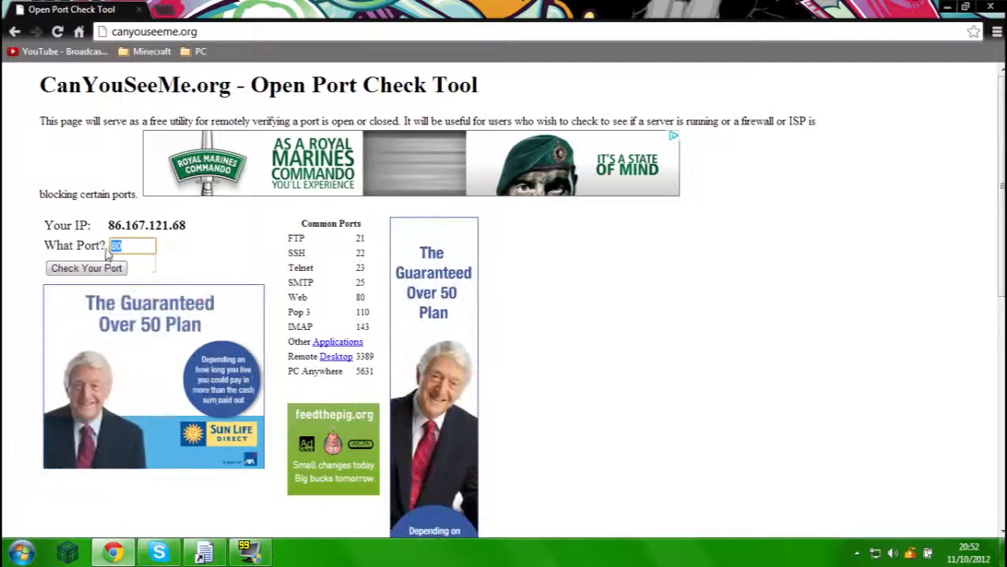
{"action": "type", "text": "25565"}
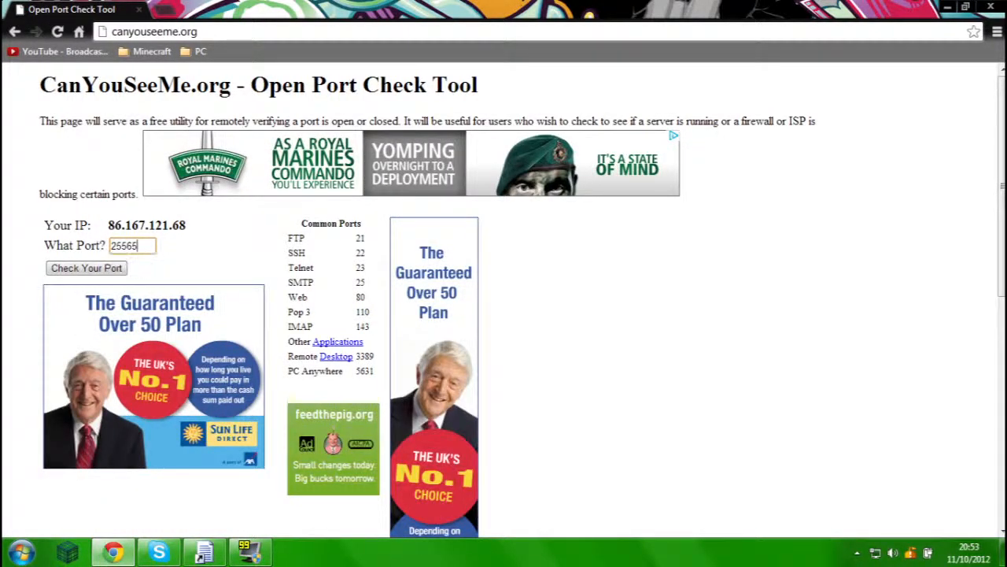
{"action": "double_click", "coordinate": [124, 245]}
{"action": "left_click", "coordinate": [140, 246]}
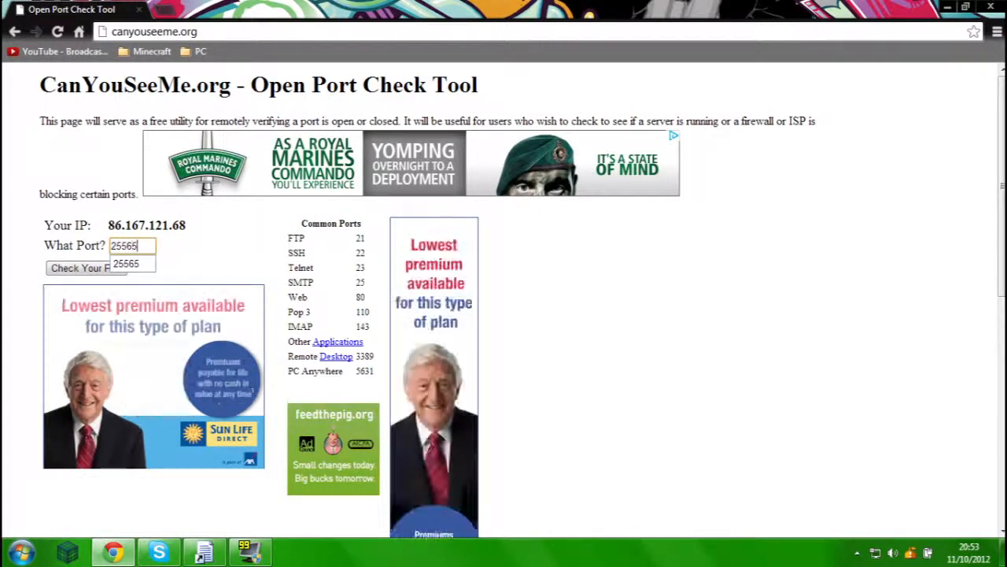
{"action": "left_click", "coordinate": [118, 269]}
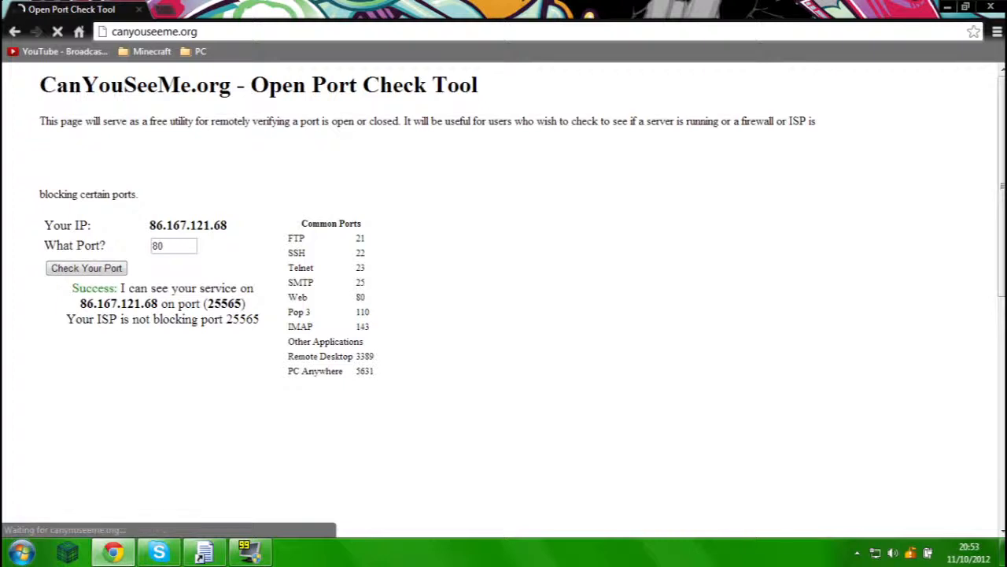
- Read the port check result and the tool's introductory text, and close the page
{"action": "double_click", "coordinate": [110, 288]}
{"action": "left_click", "coordinate": [111, 290]}
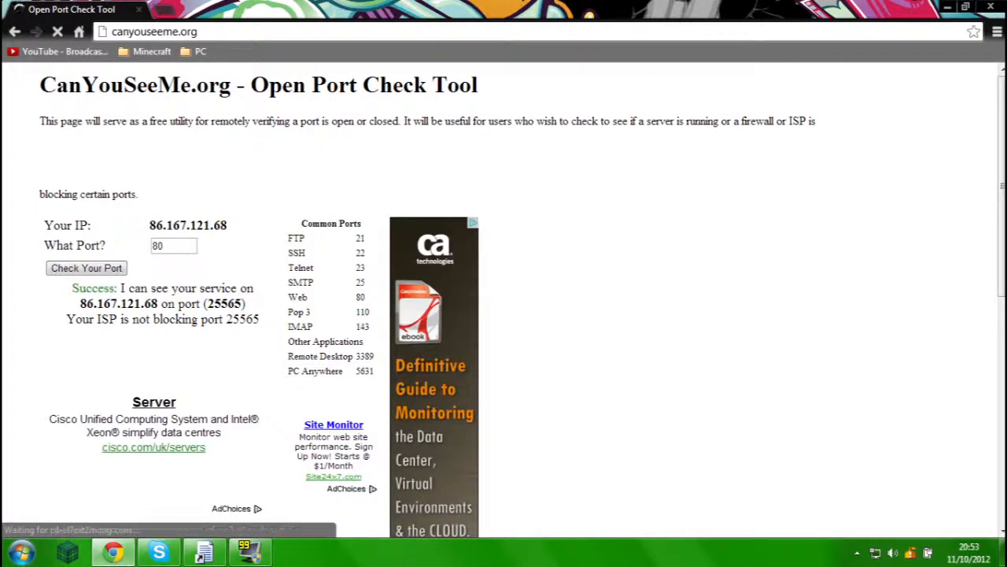
{"action": "double_click", "coordinate": [94, 288]}
{"action": "left_click", "coordinate": [103, 289]}
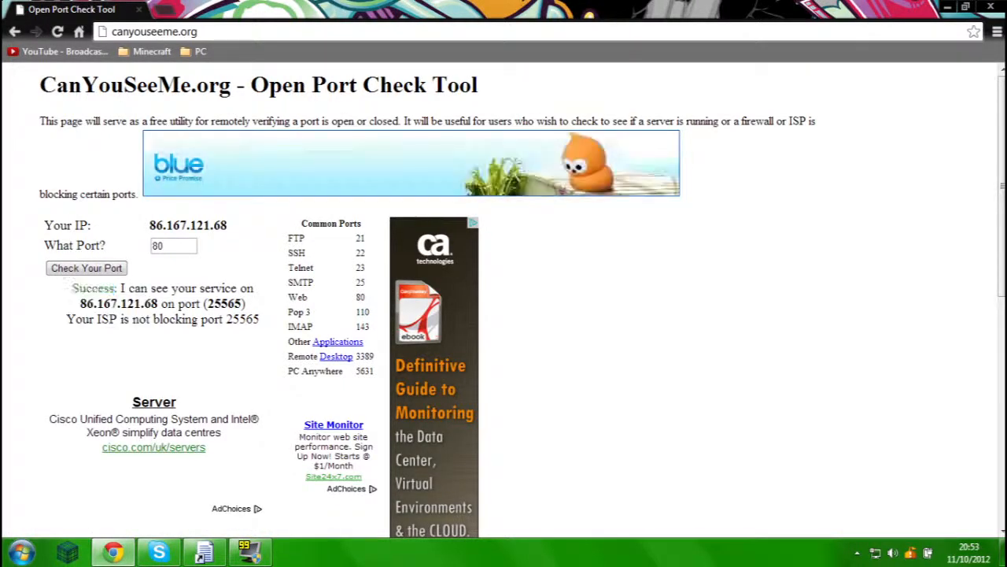
{"action": "left_click_drag", "start_coordinate": [67, 319], "coordinate": [259, 320]}
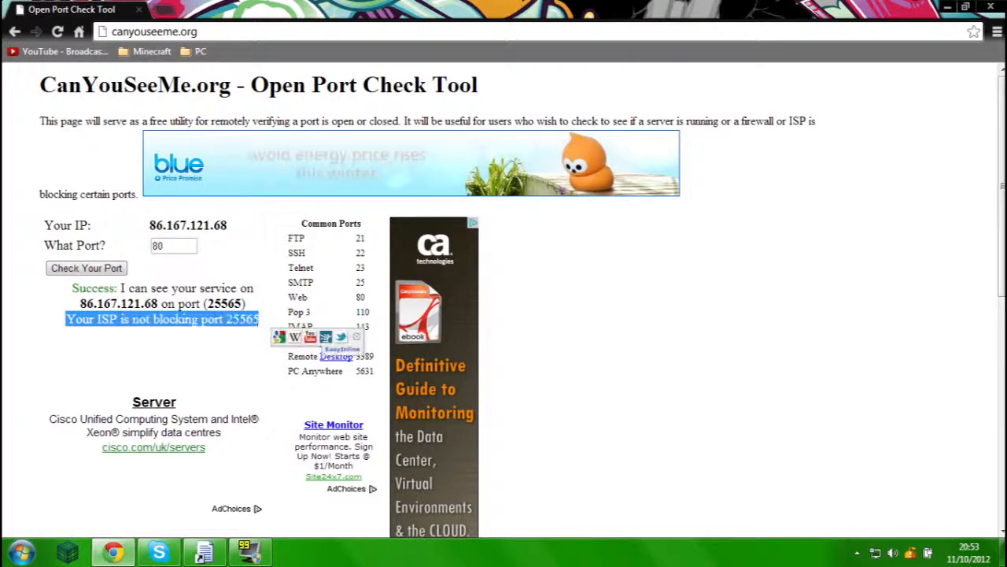
{"action": "left_click", "coordinate": [260, 321]}
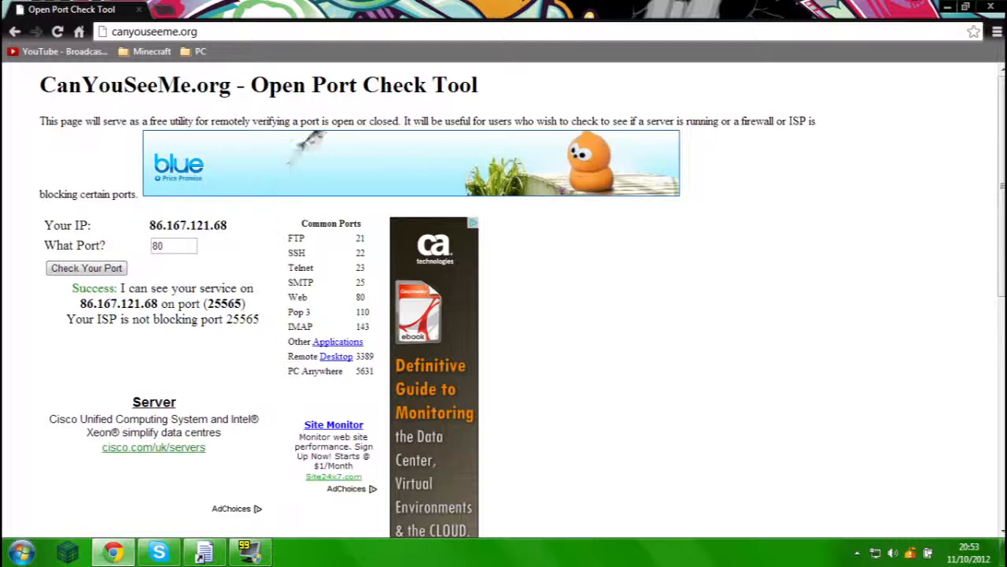
{"action": "left_click_drag", "start_coordinate": [260, 319], "coordinate": [227, 319]}
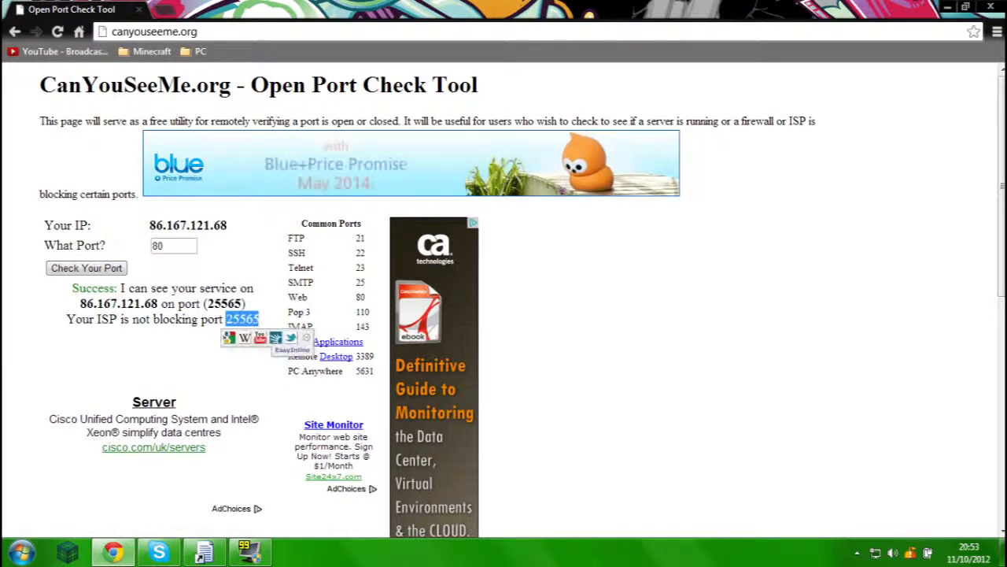
{"action": "left_click", "coordinate": [228, 319]}
{"action": "left_click_drag", "start_coordinate": [74, 319], "coordinate": [219, 319]}
{"action": "left_click", "coordinate": [183, 319]}
{"action": "left_click", "coordinate": [221, 320]}
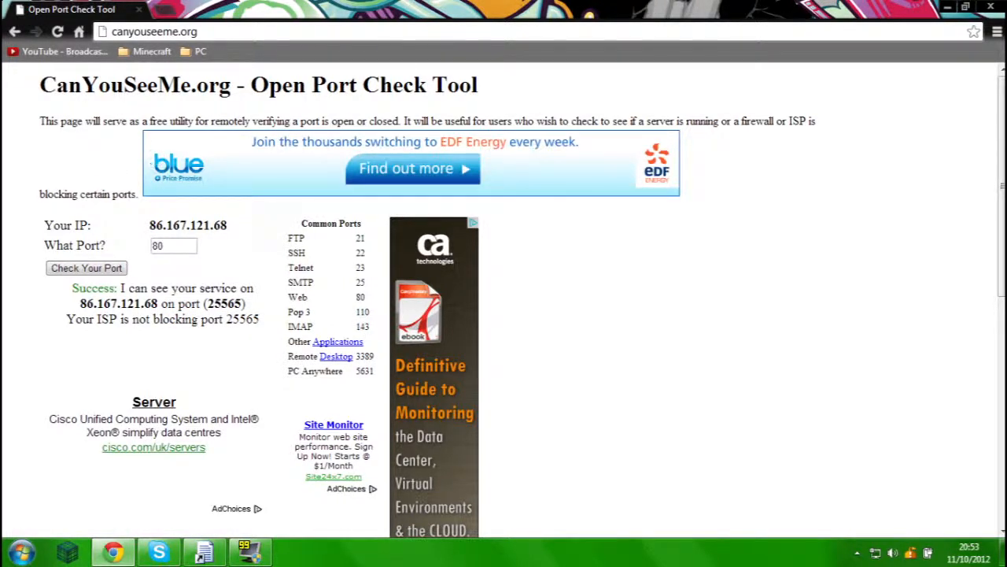
{"action": "left_click_drag", "start_coordinate": [40, 122], "coordinate": [458, 124]}
{"action": "left_click", "coordinate": [458, 124]}
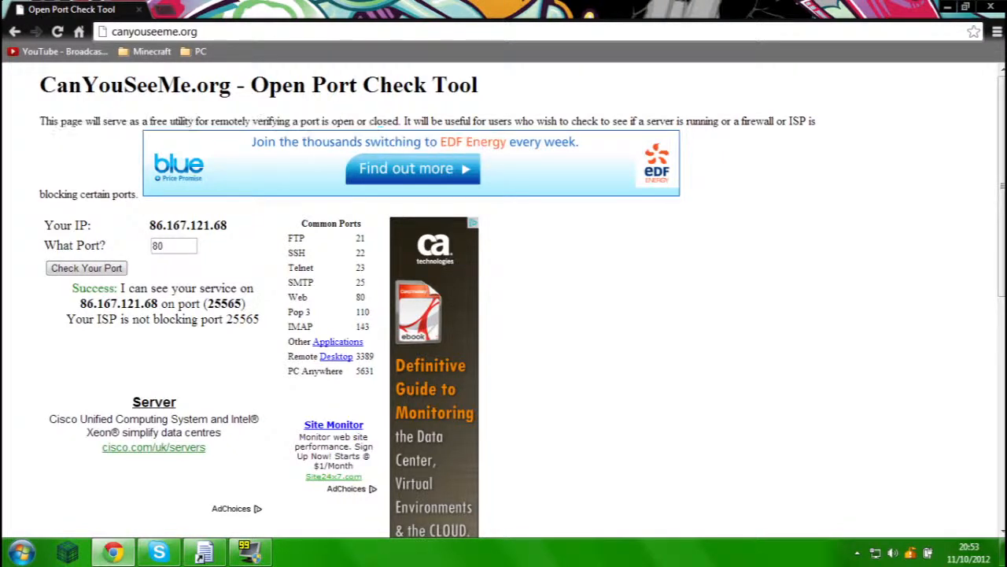
{"action": "left_click", "coordinate": [139, 9]}
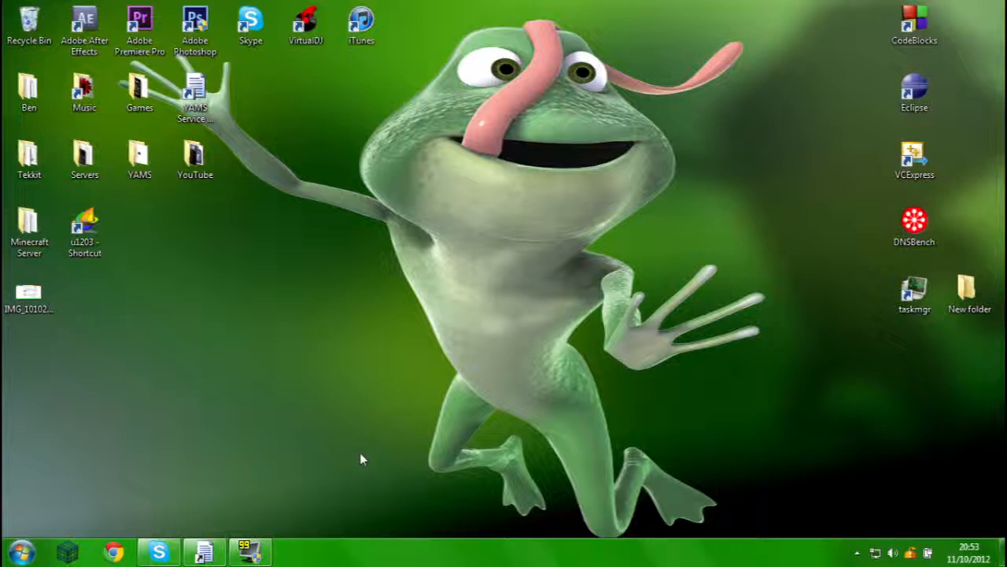
- Switch to the YAMS Control window and launch its admin console
{"action": "left_click", "coordinate": [164, 549]}
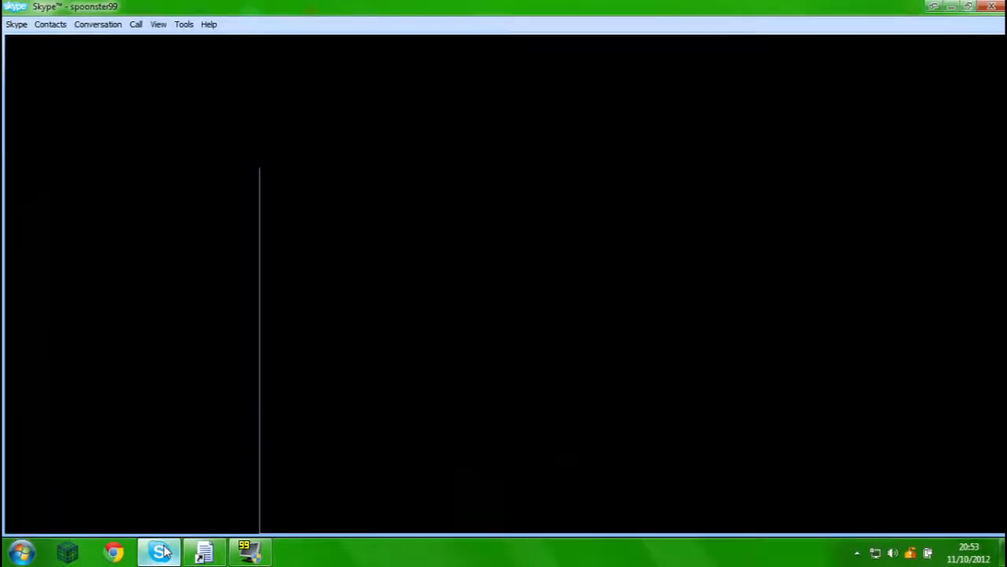
{"action": "left_click", "coordinate": [163, 549]}
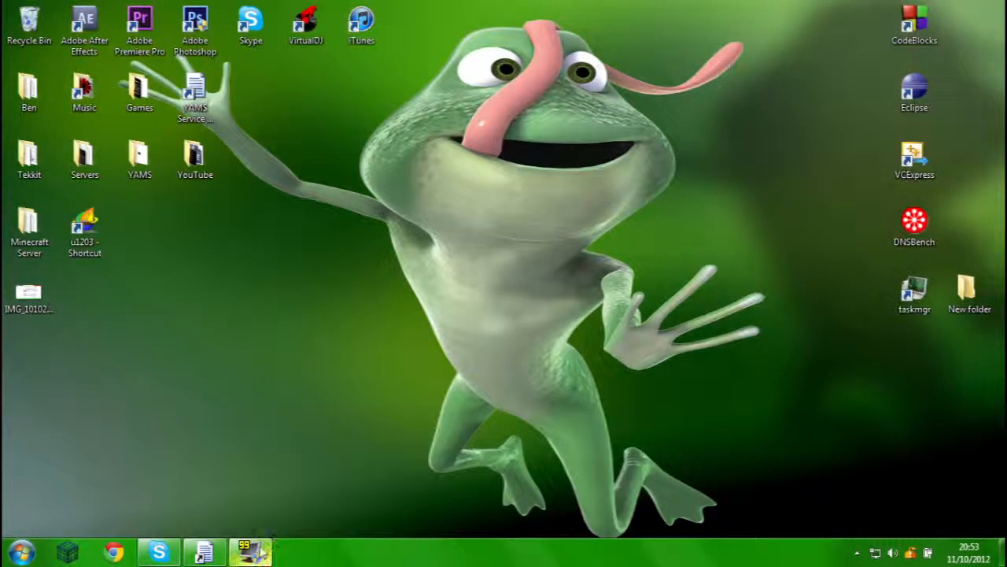
{"action": "left_click", "coordinate": [205, 554]}
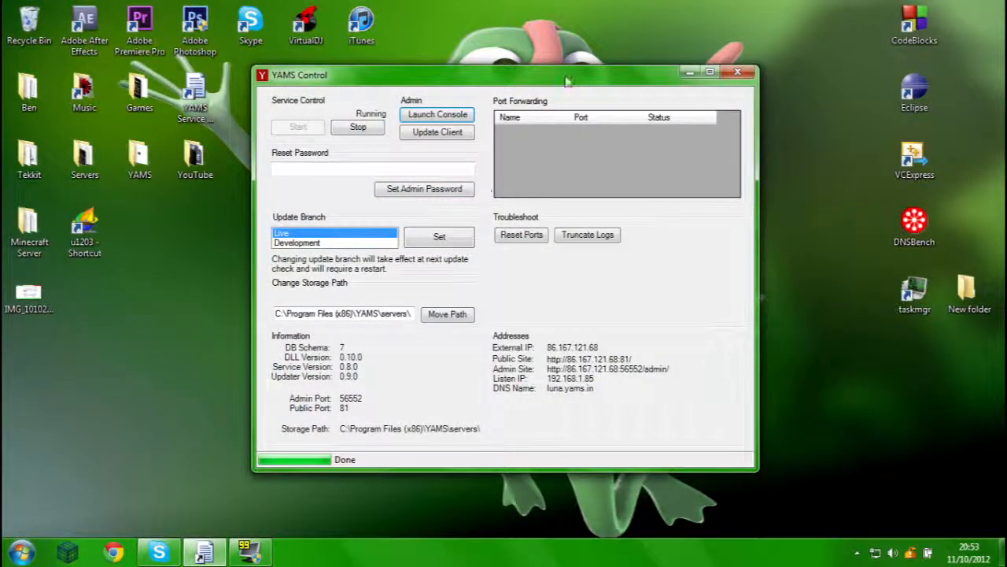
{"action": "mouse_move", "coordinate": [587, 79]}
{"action": "left_mouse_down"}
{"action": "mouse_move", "coordinate": [684, 77]}
{"action": "mouse_move", "coordinate": [600, 82]}
{"action": "left_mouse_up"}
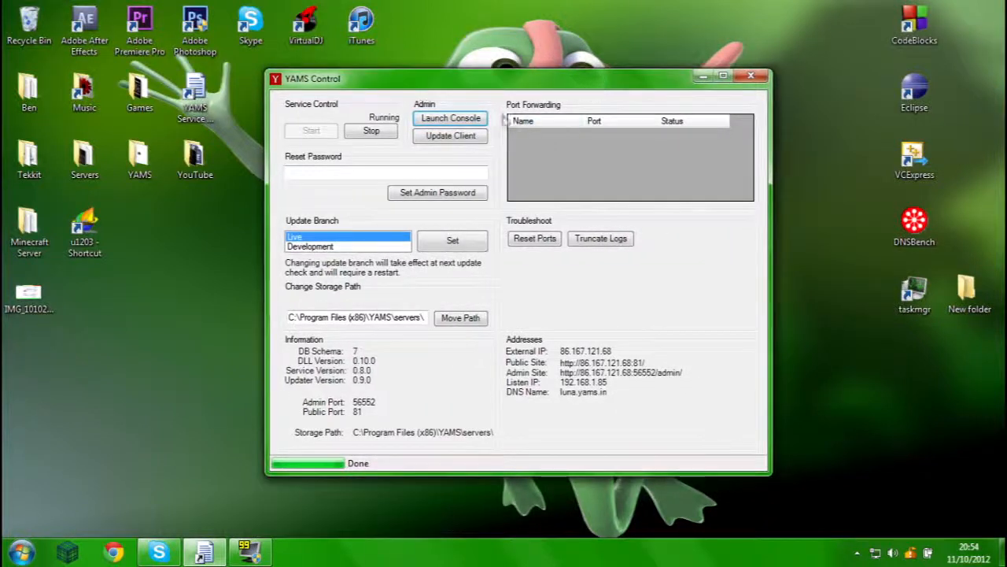
{"action": "left_click", "coordinate": [470, 120]}
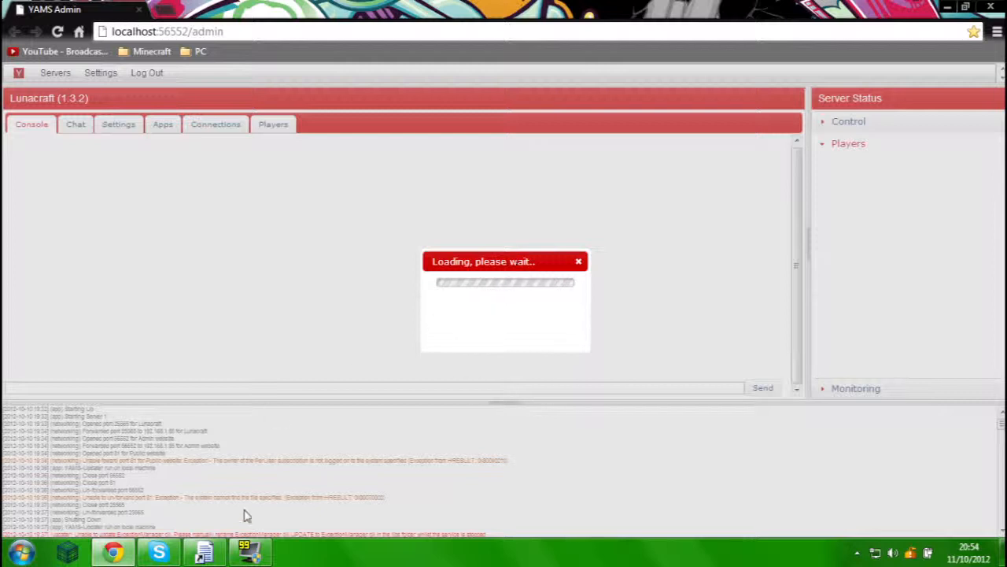
- Bring YAMS Control back in front of the admin console, review its server information and minimise it
{"action": "left_click", "coordinate": [248, 551]}
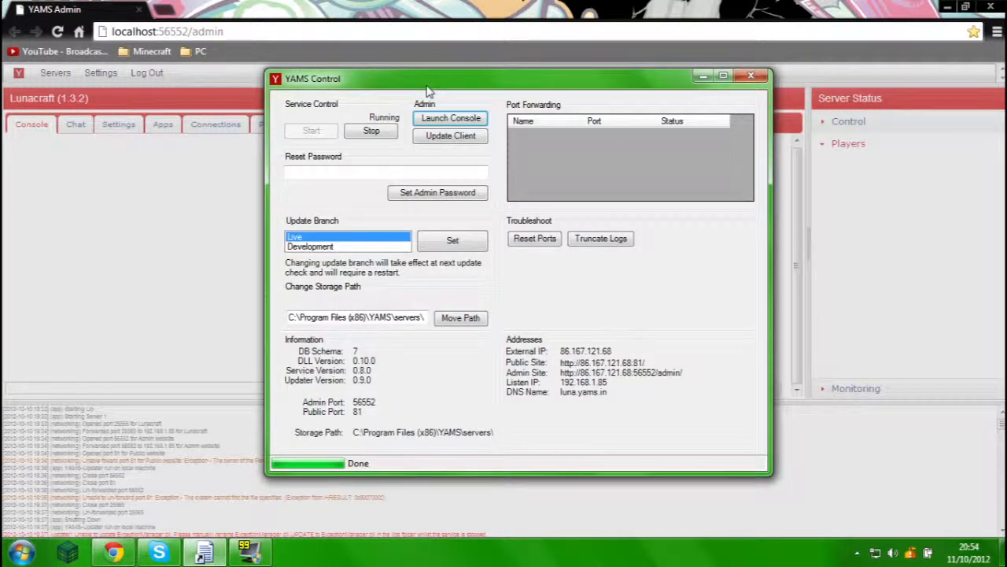
{"action": "left_click_drag", "start_coordinate": [364, 83], "coordinate": [272, 82]}
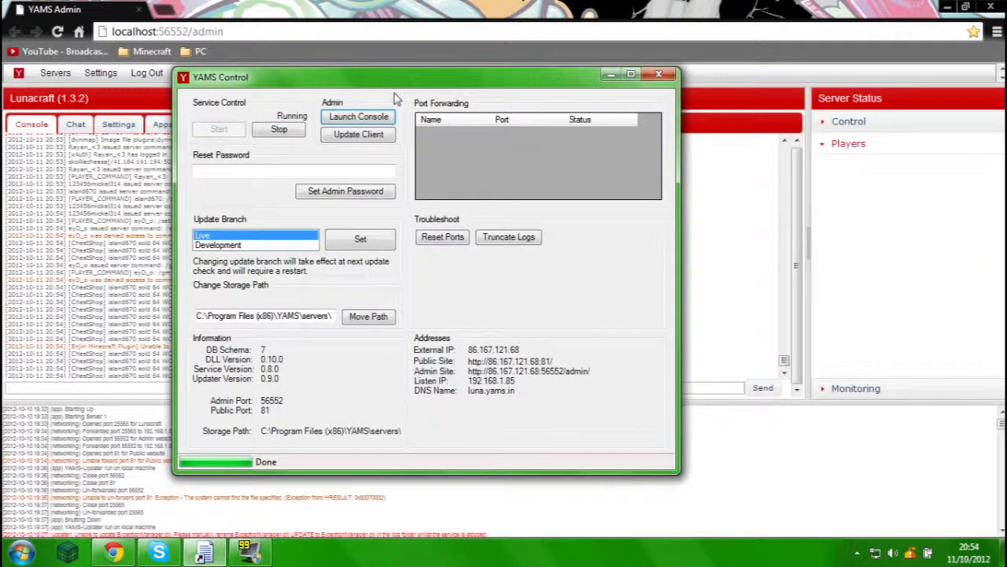
{"action": "left_click_drag", "start_coordinate": [401, 84], "coordinate": [462, 84]}
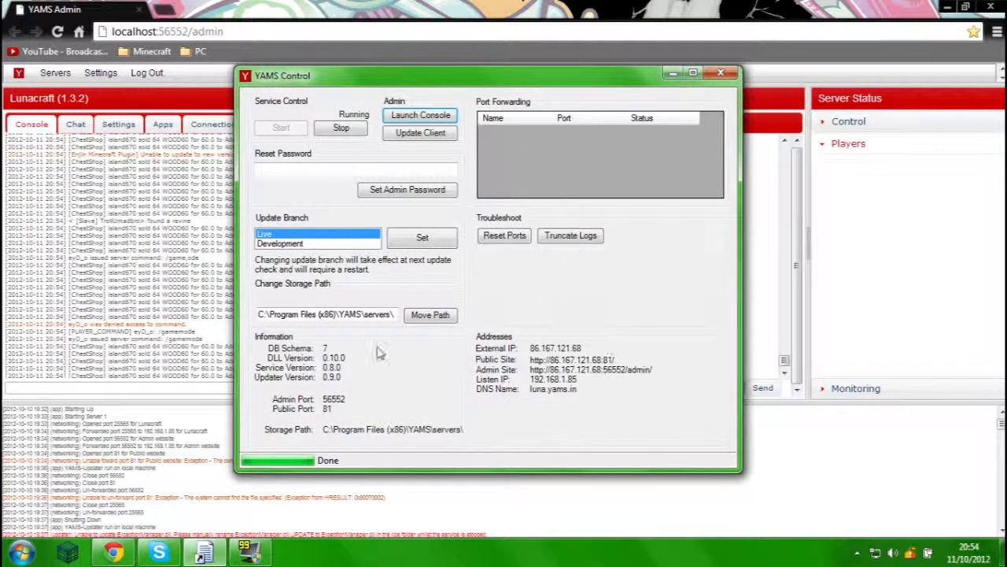
{"action": "left_click", "coordinate": [674, 73]}
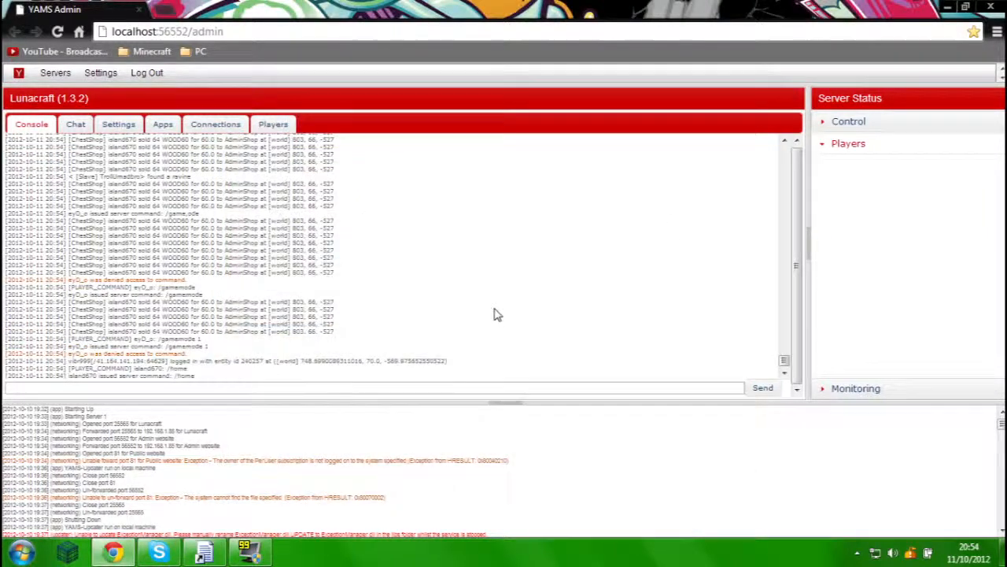
- Look through the Lunacraft server's chat, settings, apps and connections pages in YAMS Admin
{"action": "left_click", "coordinate": [354, 387]}
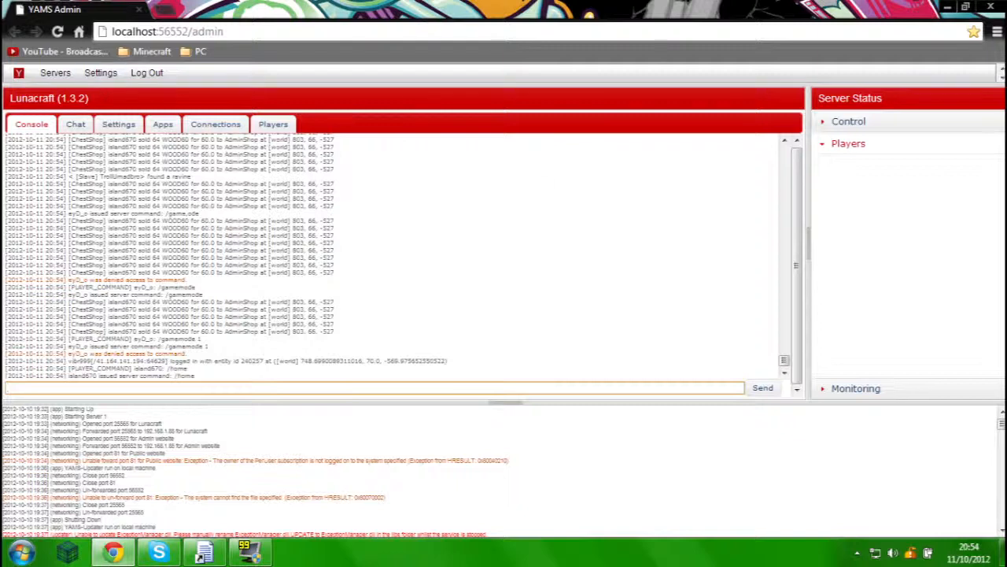
{"action": "left_click", "coordinate": [76, 125]}
{"action": "left_click", "coordinate": [118, 125]}
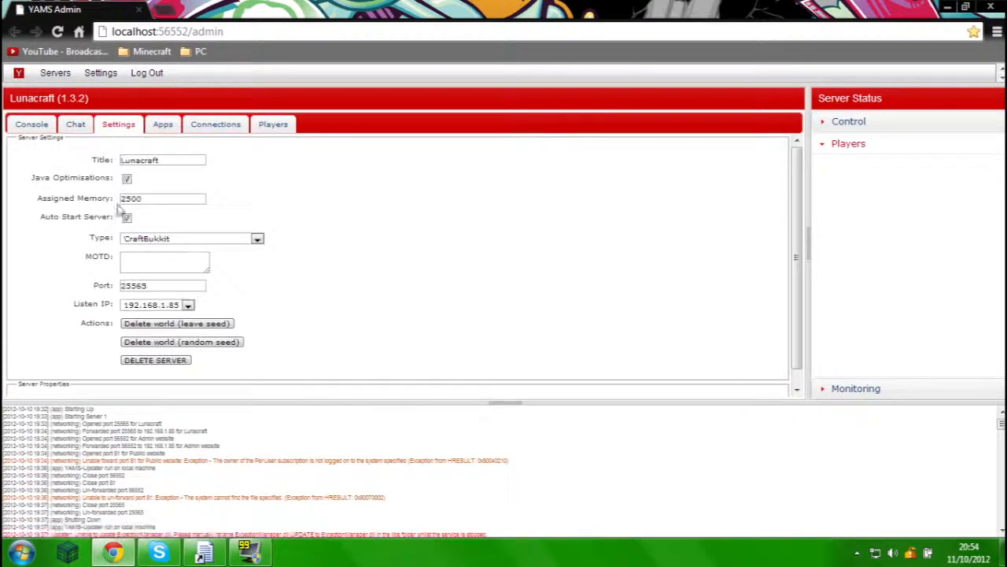
{"action": "scroll", "coordinate": [163, 193], "scroll_direction": "down", "scroll_amount": 6}
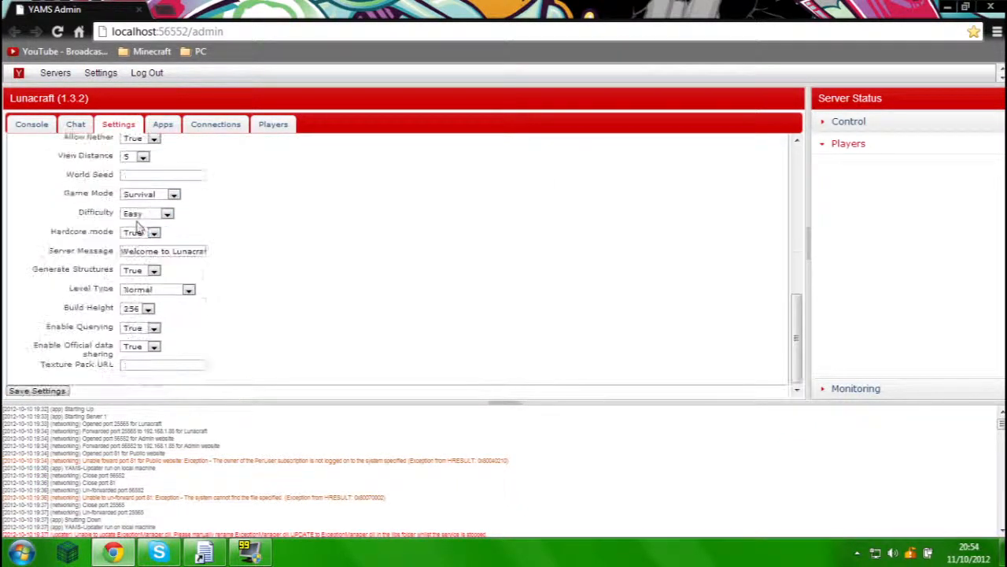
{"action": "scroll", "coordinate": [142, 228], "scroll_direction": "up", "scroll_amount": 6}
{"action": "left_click", "coordinate": [163, 124]}
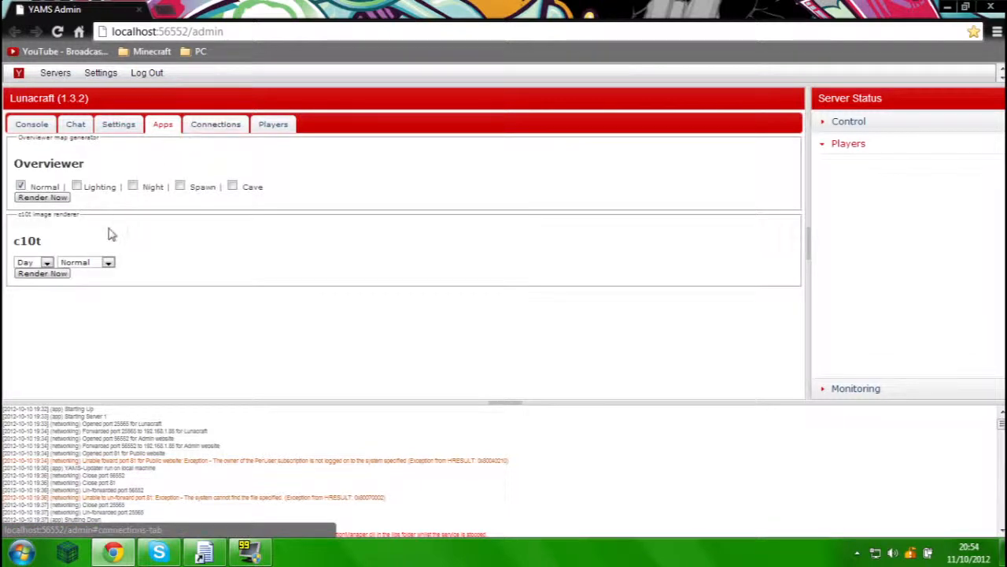
{"action": "left_click", "coordinate": [209, 126]}
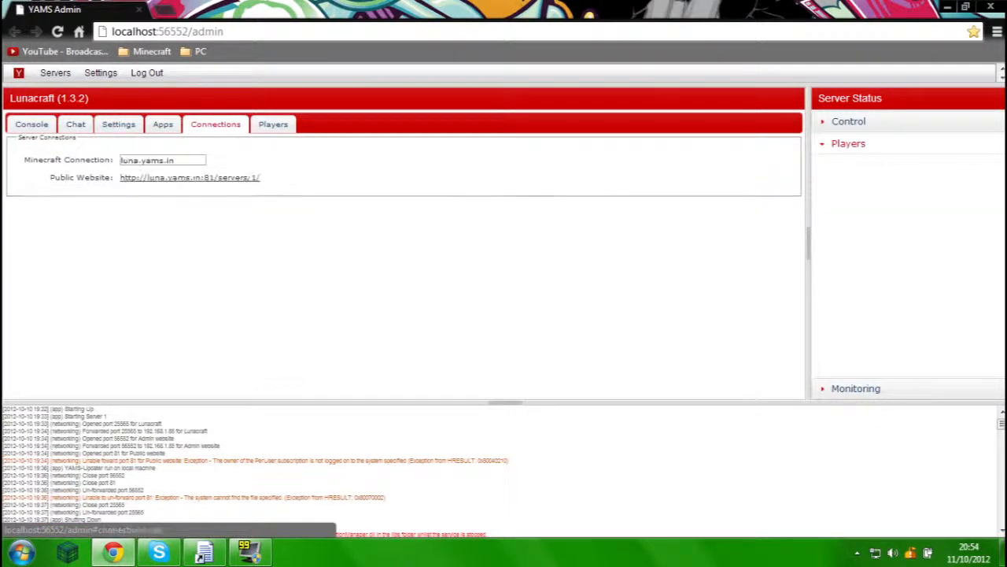
- Review the Lunacraft server's console log and close the YAMS Admin page
{"action": "left_click", "coordinate": [31, 125]}
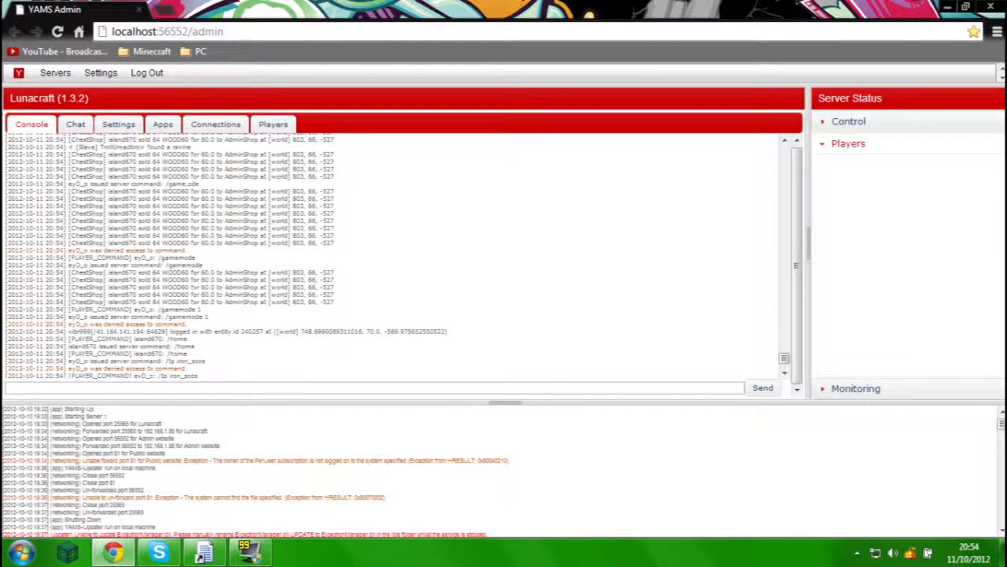
{"action": "left_click", "coordinate": [375, 388]}
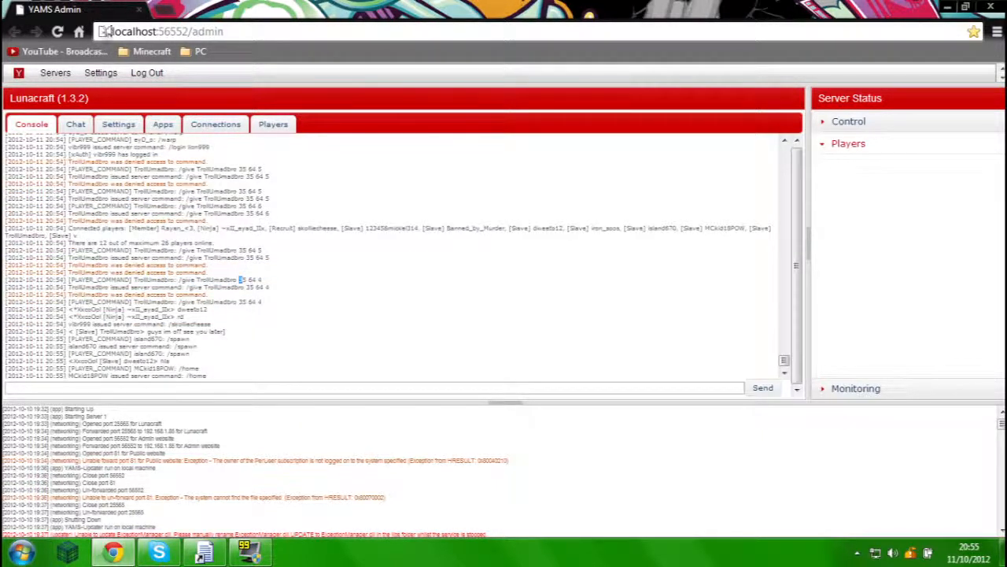
{"action": "left_click", "coordinate": [138, 11]}
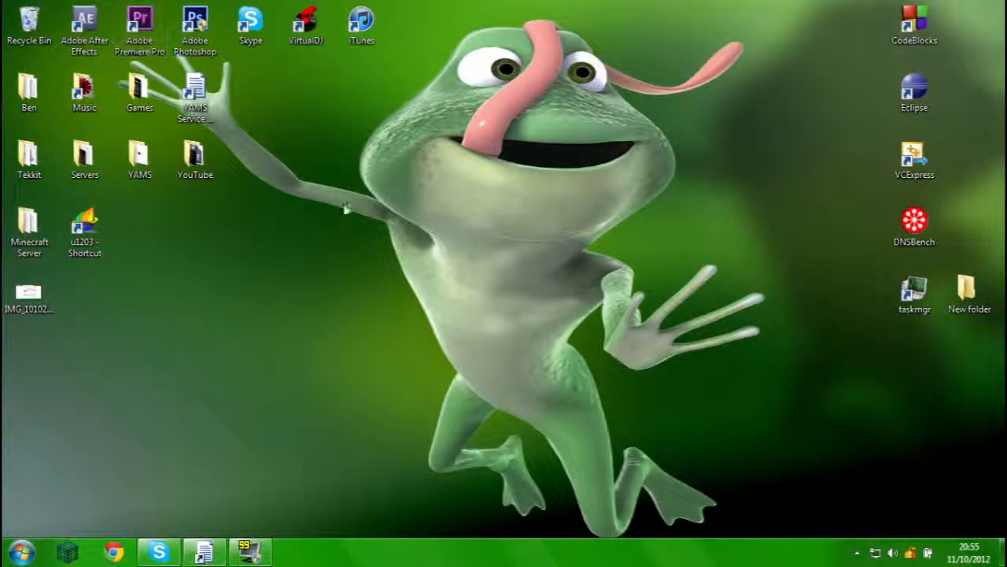